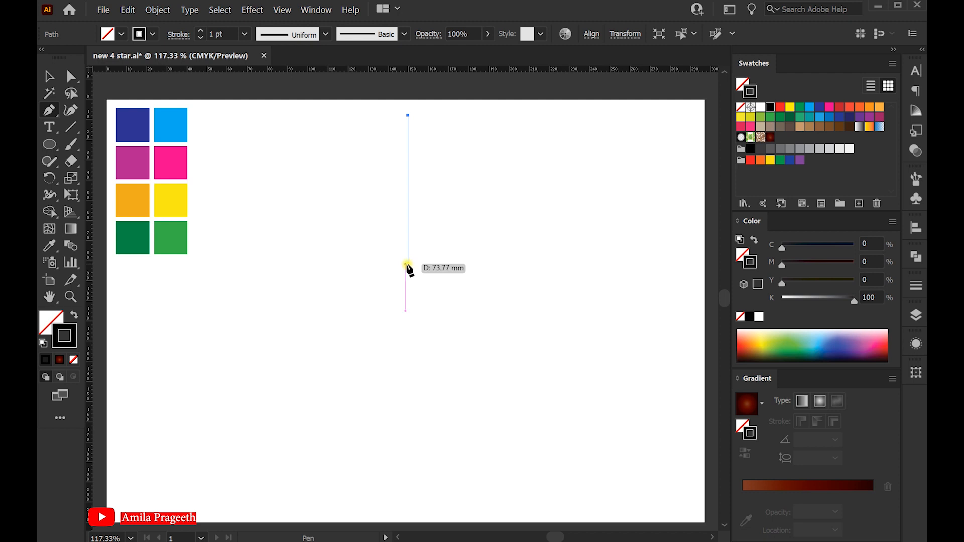
Step: Finish a closed half-kite outline with the Pen tool, with a vertical edge about 74 mm long, a short flat base and two slanted sides
{"action": "left_click", "coordinate": [407, 264]}
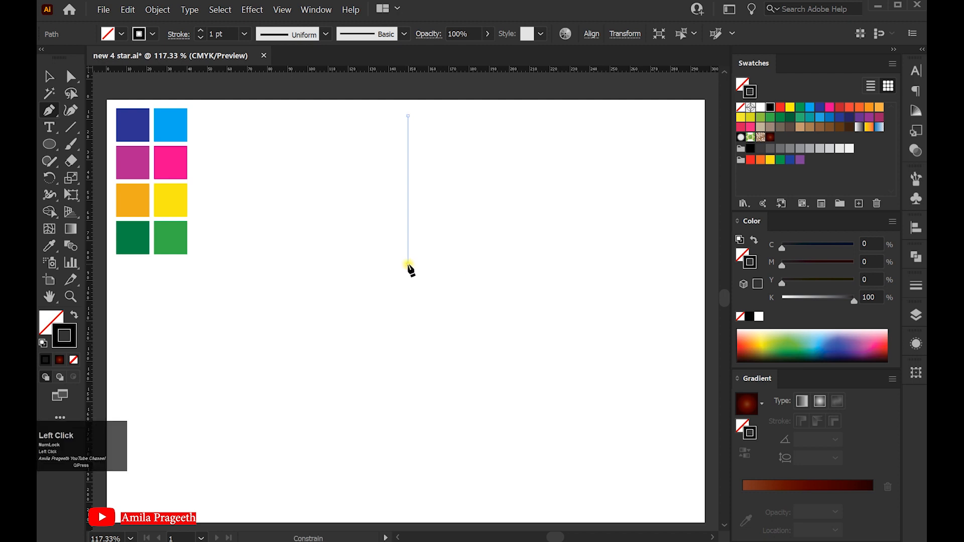
{"action": "left_click", "coordinate": [380, 265]}
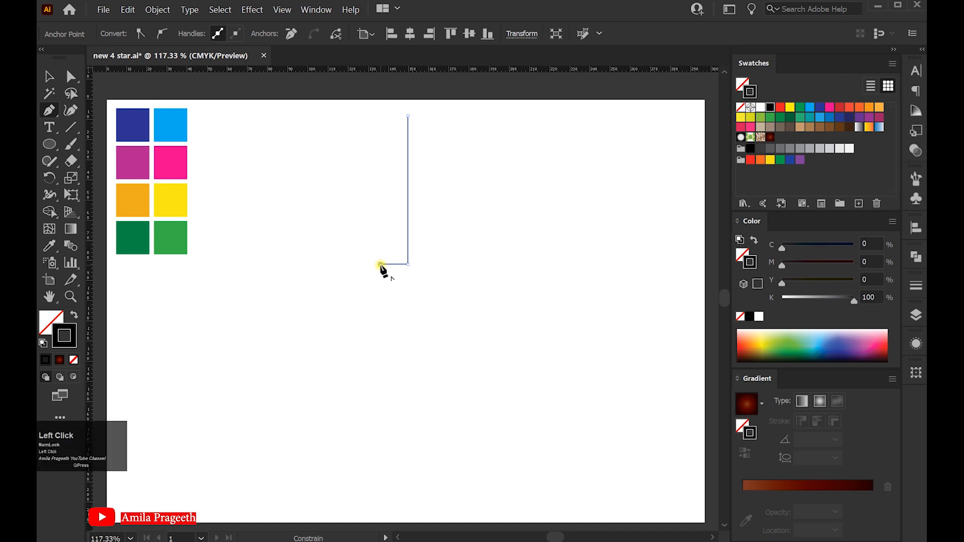
{"action": "left_click", "coordinate": [342, 226]}
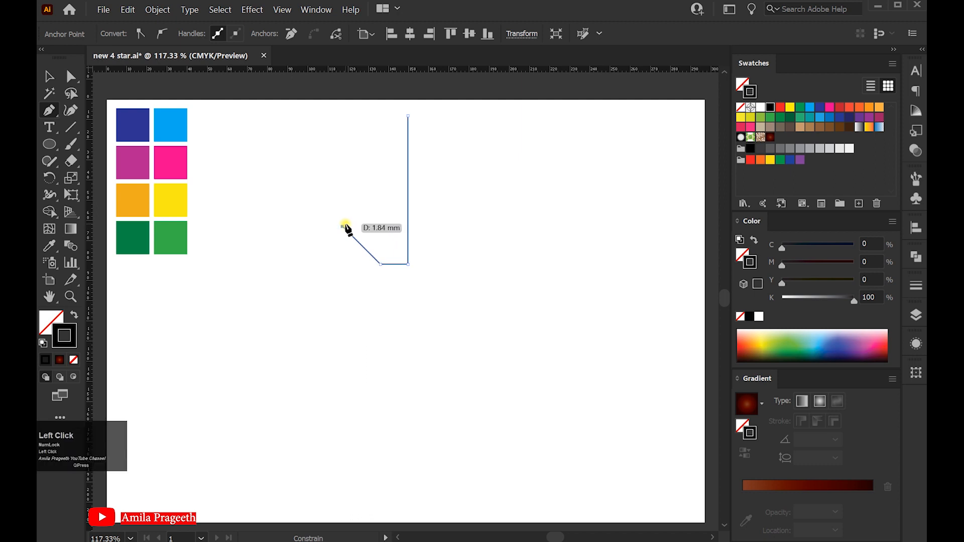
{"action": "left_click", "coordinate": [407, 117]}
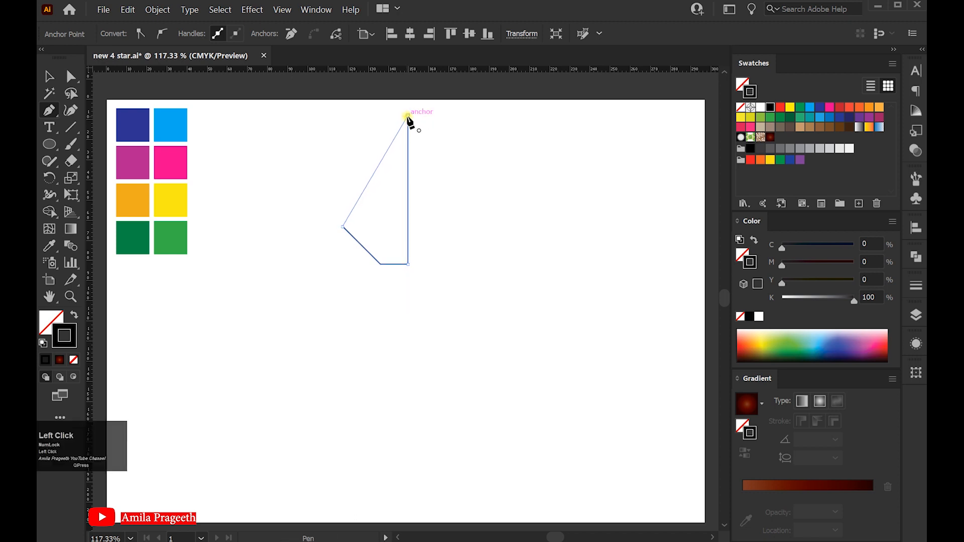
{"action": "left_click", "coordinate": [49, 76]}
{"action": "left_click", "coordinate": [330, 303]}
Step: Reflect a copy of the outline across the vertical axis and place it against the original's straight vertical edge
{"action": "left_click_drag", "start_coordinate": [338, 150], "coordinate": [450, 241]}
{"action": "right_click", "coordinate": [372, 192]}
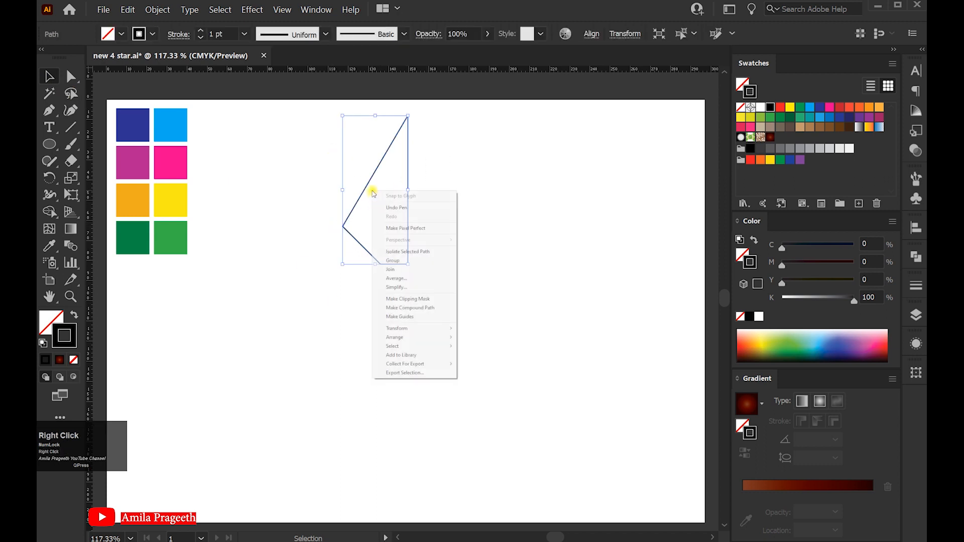
{"action": "mouse_move", "coordinate": [422, 329]}
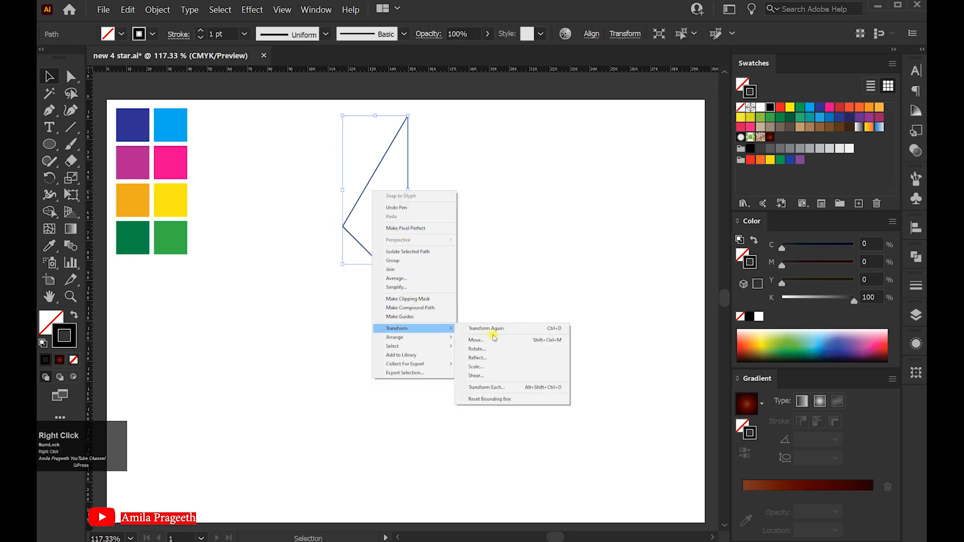
{"action": "left_click", "coordinate": [496, 358]}
{"action": "key", "text": "Tab"}
{"action": "key", "text": "Tab"}
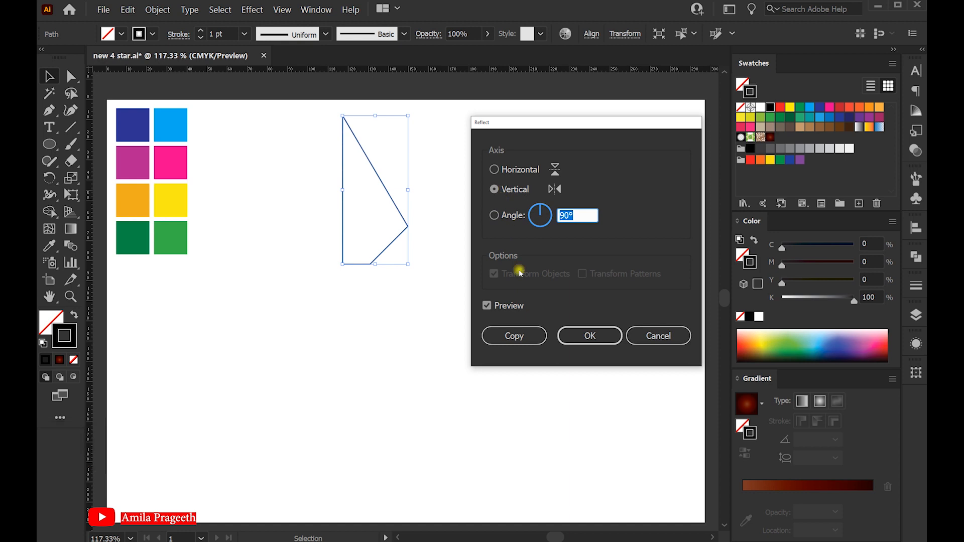
{"action": "left_click", "coordinate": [510, 334]}
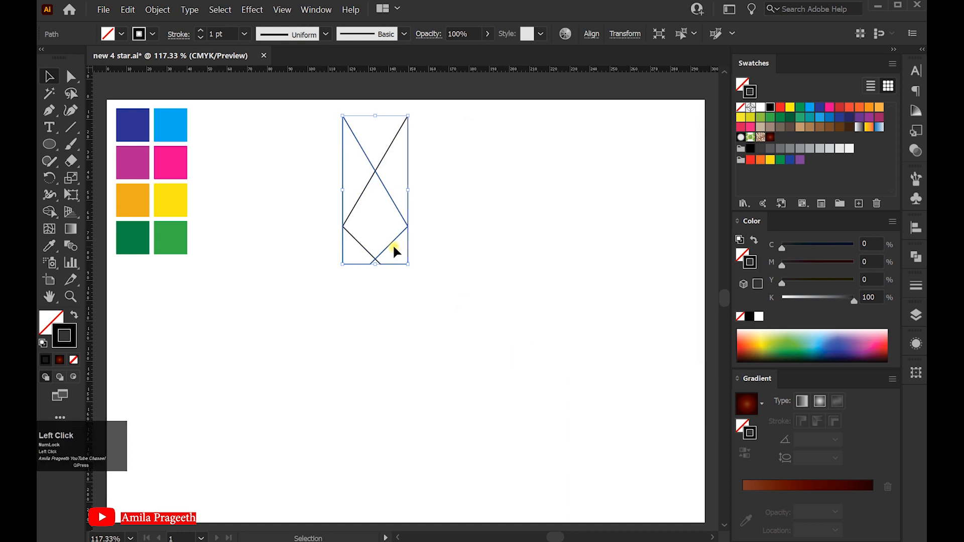
{"action": "left_click_drag", "start_coordinate": [368, 160], "coordinate": [432, 158]}
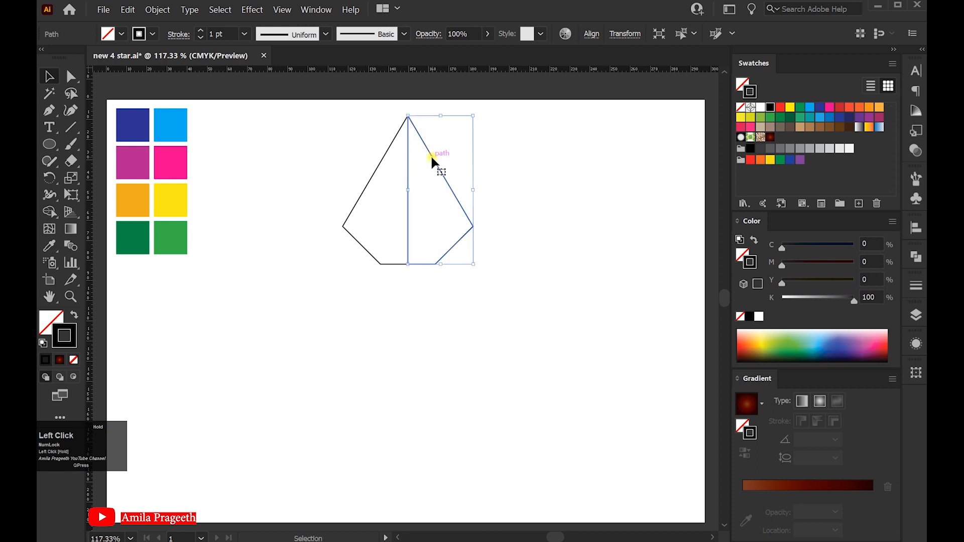
{"action": "left_click", "coordinate": [520, 164]}
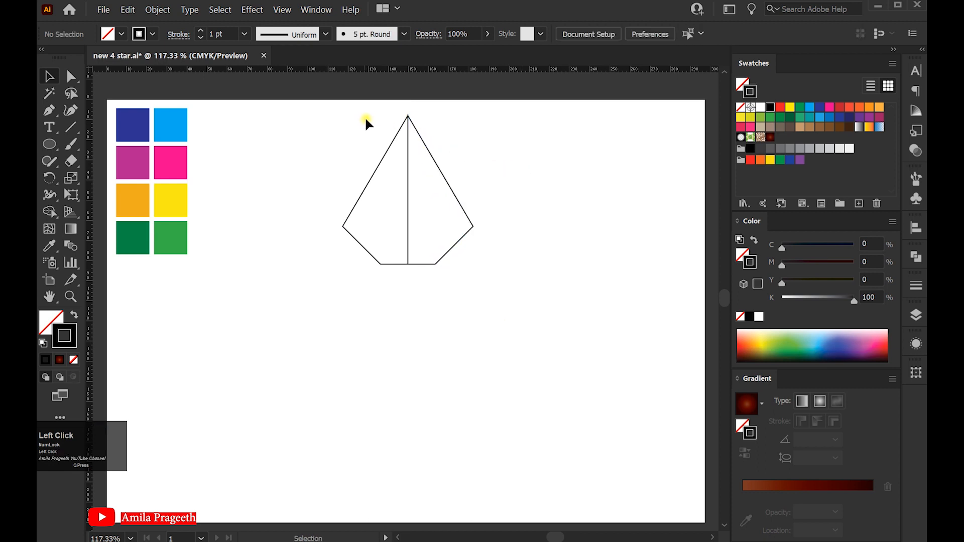
Step: Scale both outline halves together to slightly larger than drawn and move them to the upper middle of the artboard
{"action": "left_click", "coordinate": [477, 216]}
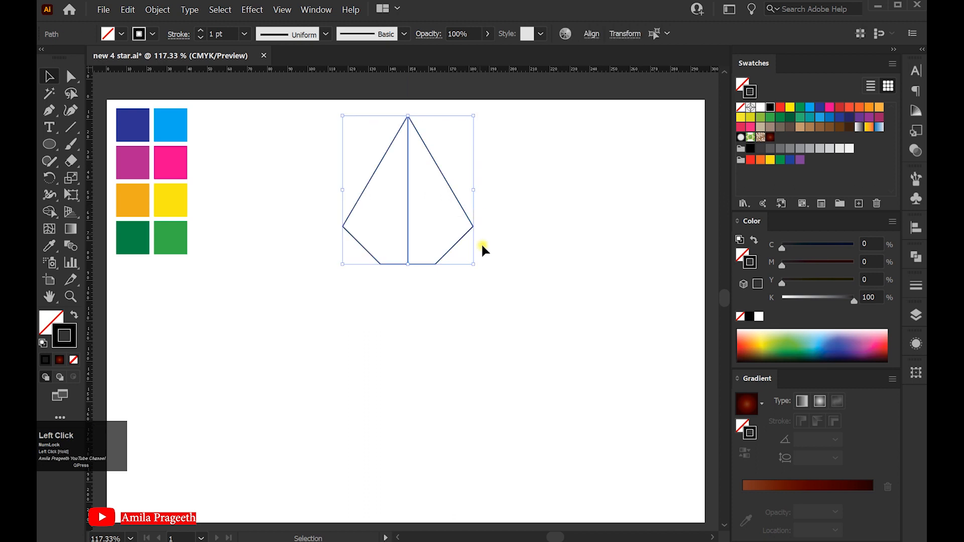
{"action": "left_click_drag", "start_coordinate": [472, 263], "coordinate": [538, 340]}
{"action": "left_click_drag", "start_coordinate": [408, 261], "coordinate": [401, 341]}
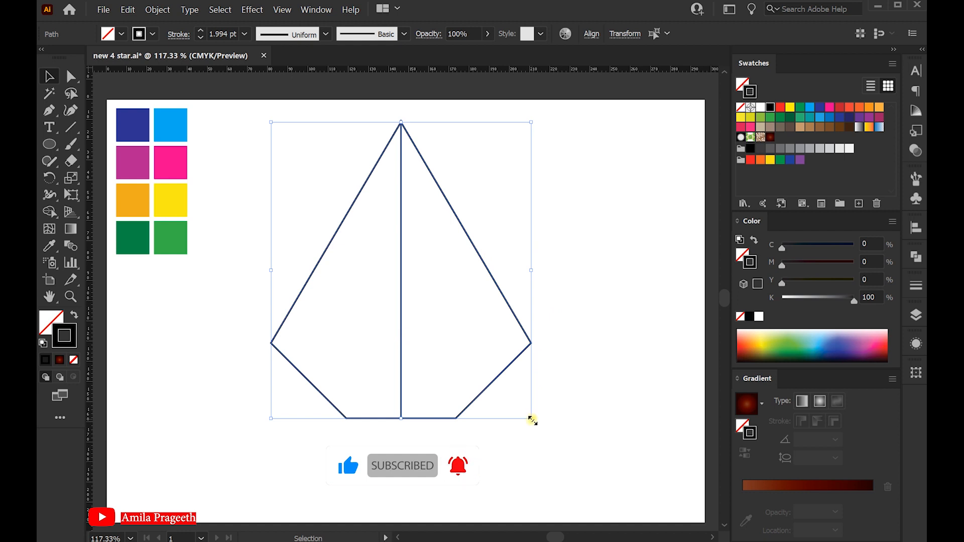
{"action": "left_click_drag", "start_coordinate": [532, 420], "coordinate": [469, 377]}
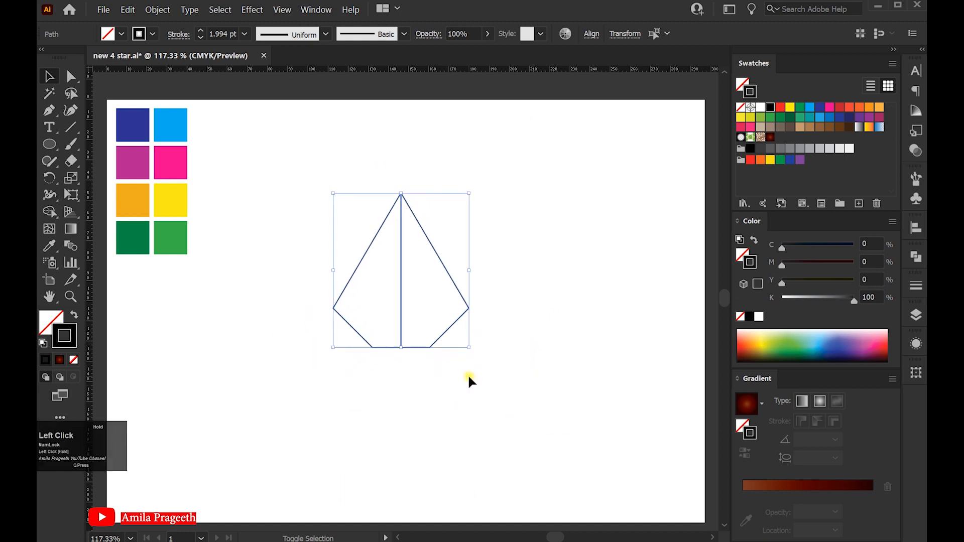
{"action": "left_click_drag", "start_coordinate": [400, 285], "coordinate": [410, 201]}
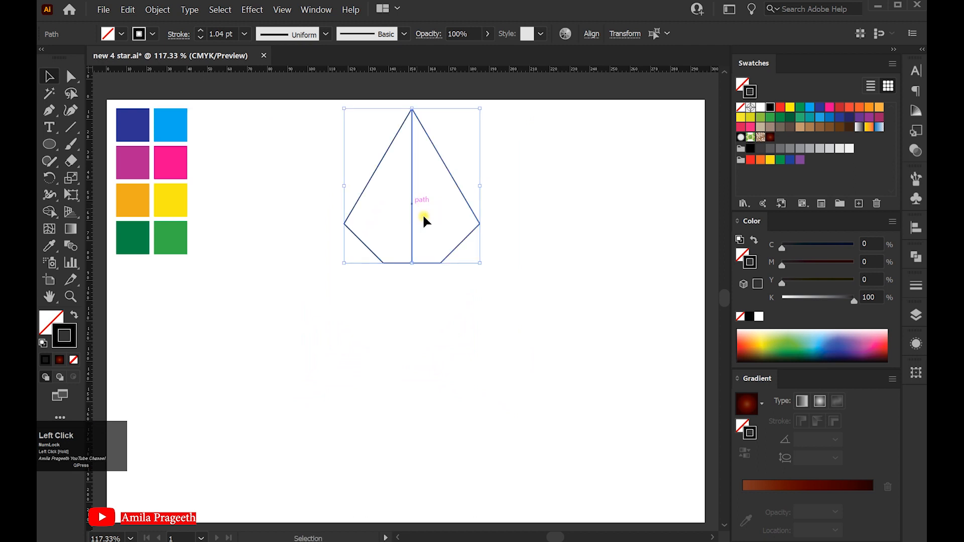
{"action": "left_click", "coordinate": [469, 319]}
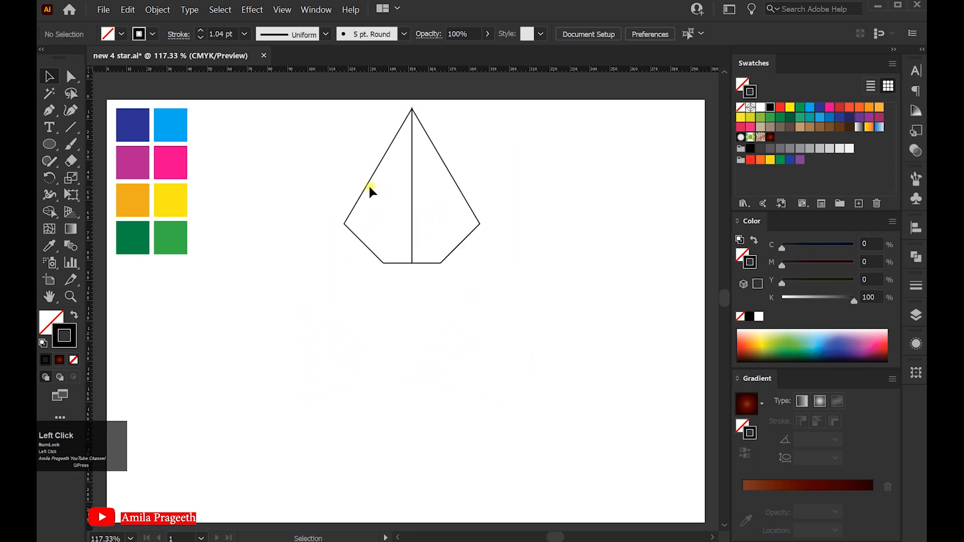
Step: Fill the left half of the shape with the dark blue sampled from the palette squares using the Eyedropper
{"action": "left_click", "coordinate": [368, 187]}
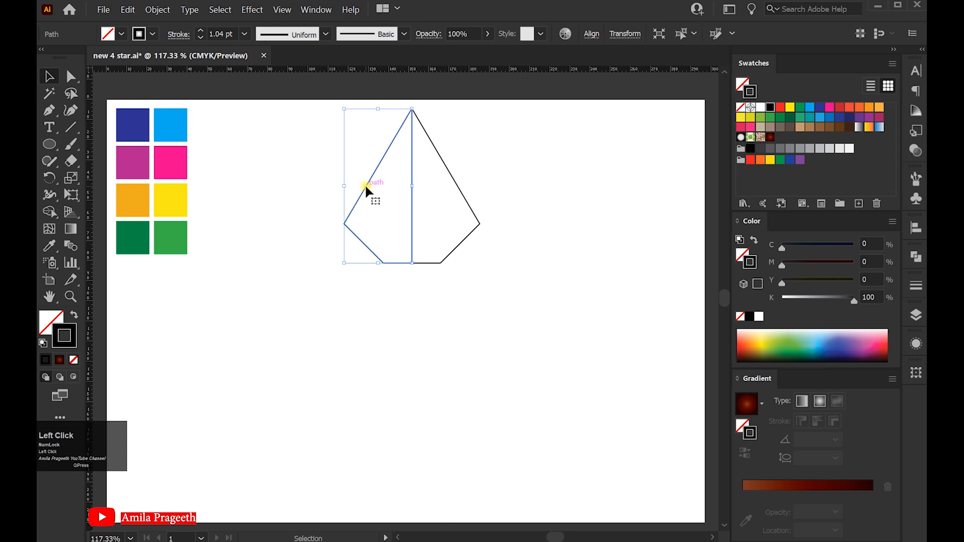
{"action": "key", "text": "x"}
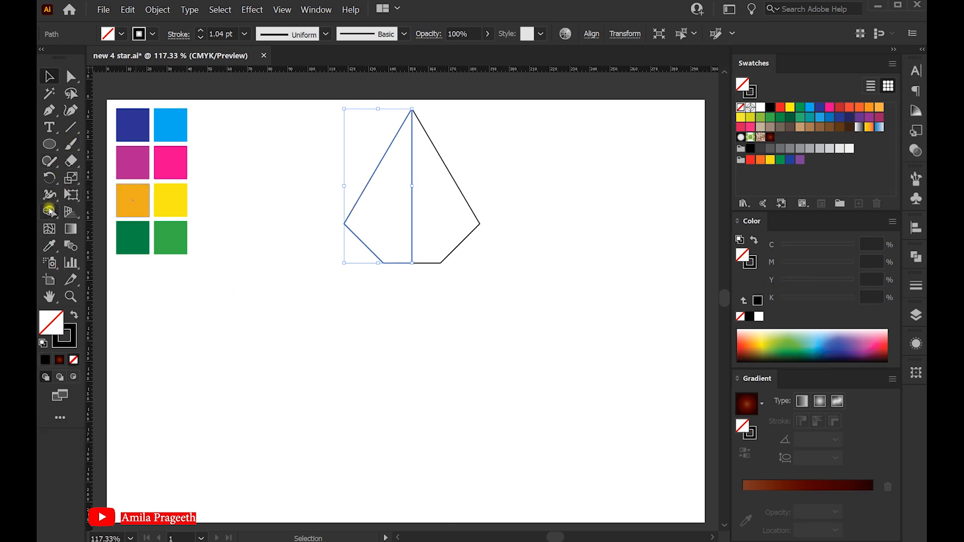
{"action": "left_click", "coordinate": [54, 246]}
{"action": "left_click", "coordinate": [132, 122]}
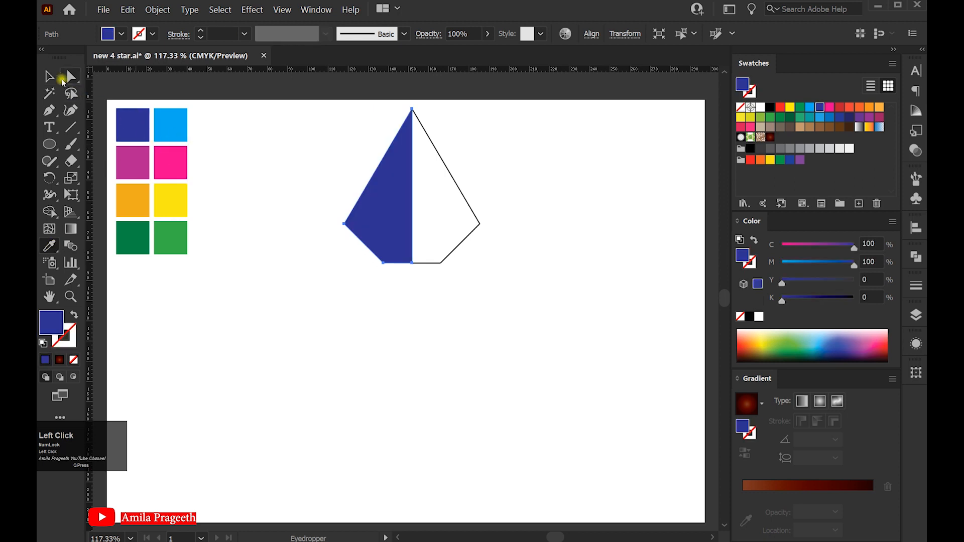
{"action": "left_click", "coordinate": [49, 77]}
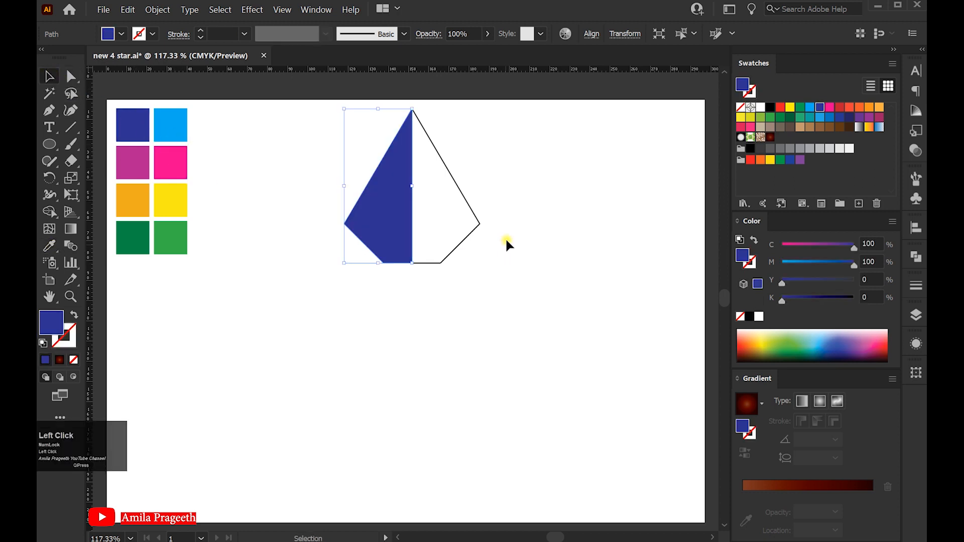
Step: Fill the right half of the shape with the light blue sampled from the palette squares
{"action": "left_click", "coordinate": [466, 203]}
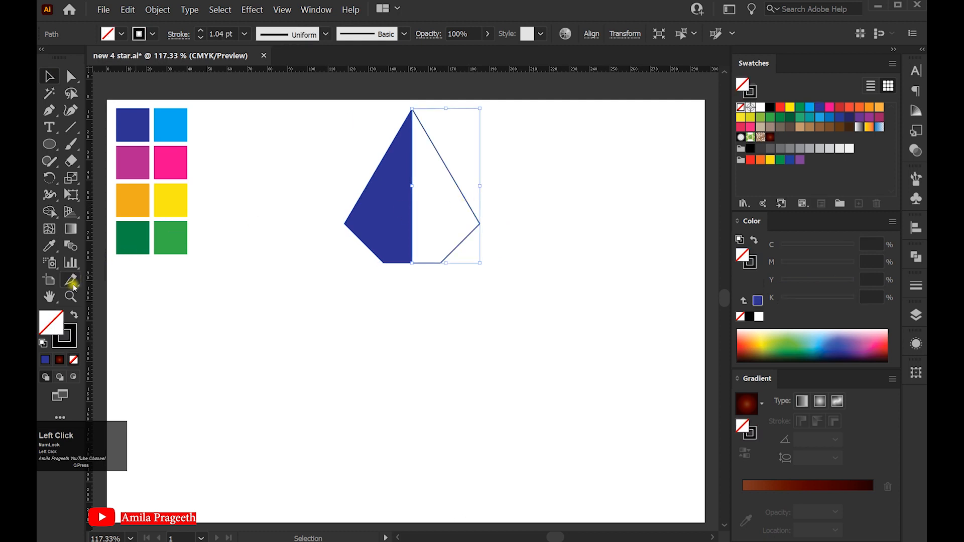
{"action": "left_click", "coordinate": [49, 245]}
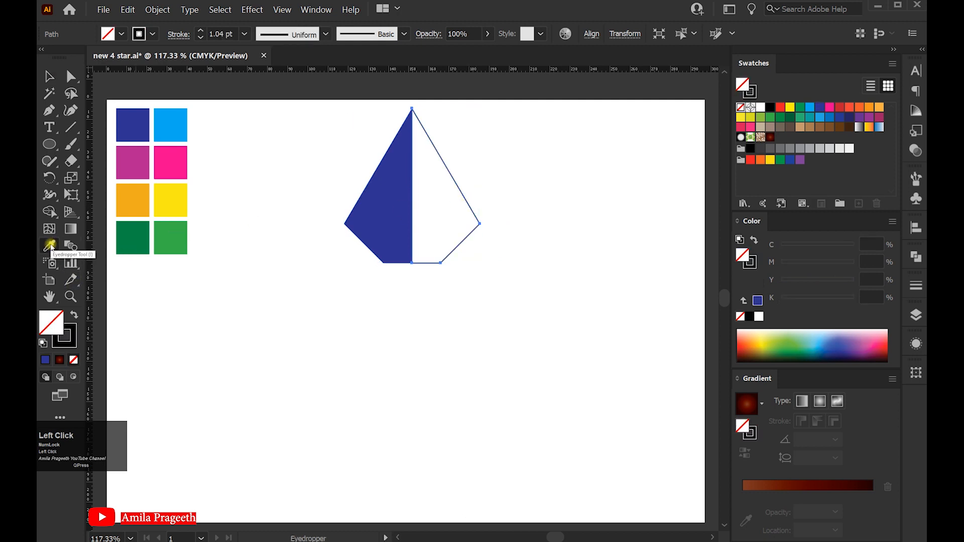
{"action": "left_click", "coordinate": [168, 116]}
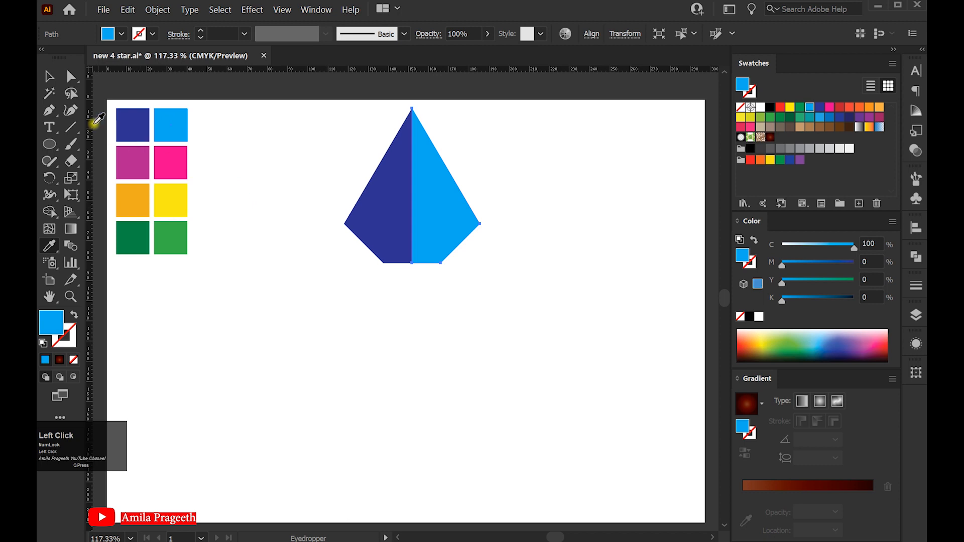
{"action": "left_click", "coordinate": [49, 77]}
{"action": "left_click", "coordinate": [500, 328]}
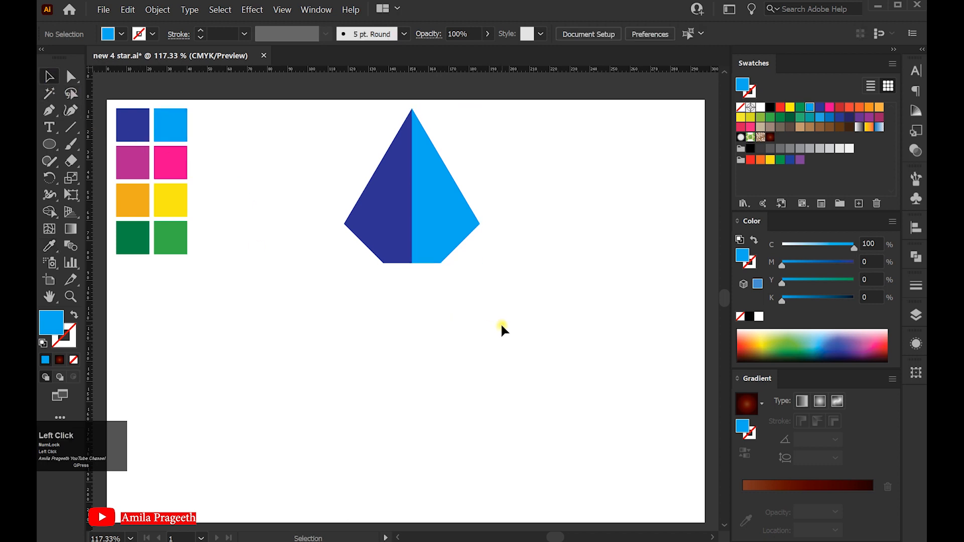
Step: Enlarge the two blue halves slightly about their centre, nudge them down within the artboard and group them
{"action": "left_click_drag", "start_coordinate": [354, 155], "coordinate": [439, 232]}
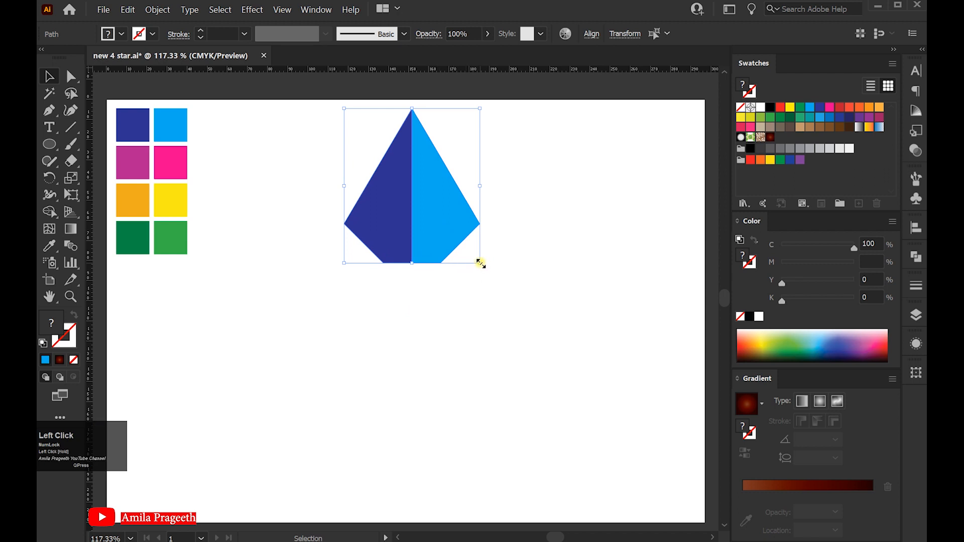
{"action": "left_click_drag", "start_coordinate": [480, 263], "coordinate": [486, 271]}
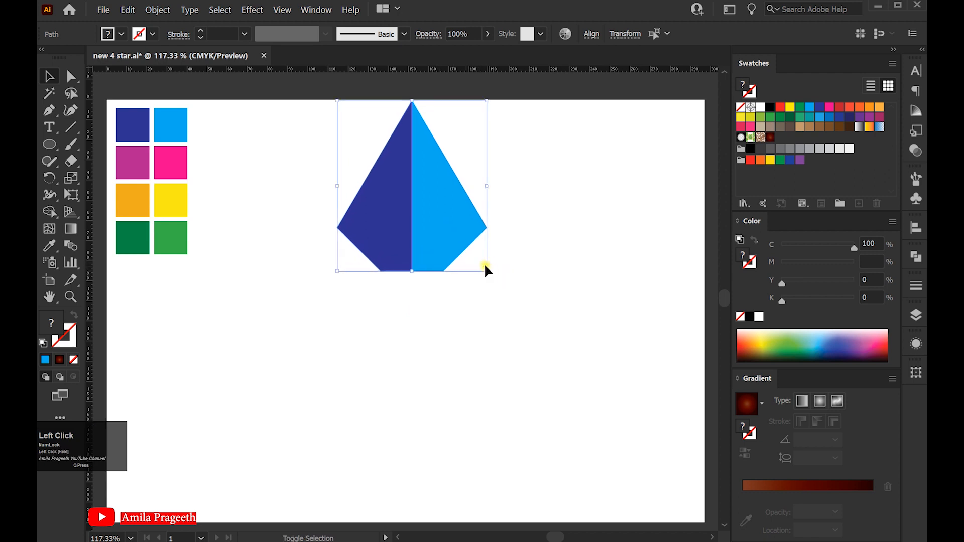
{"action": "left_click_drag", "start_coordinate": [439, 215], "coordinate": [439, 219]}
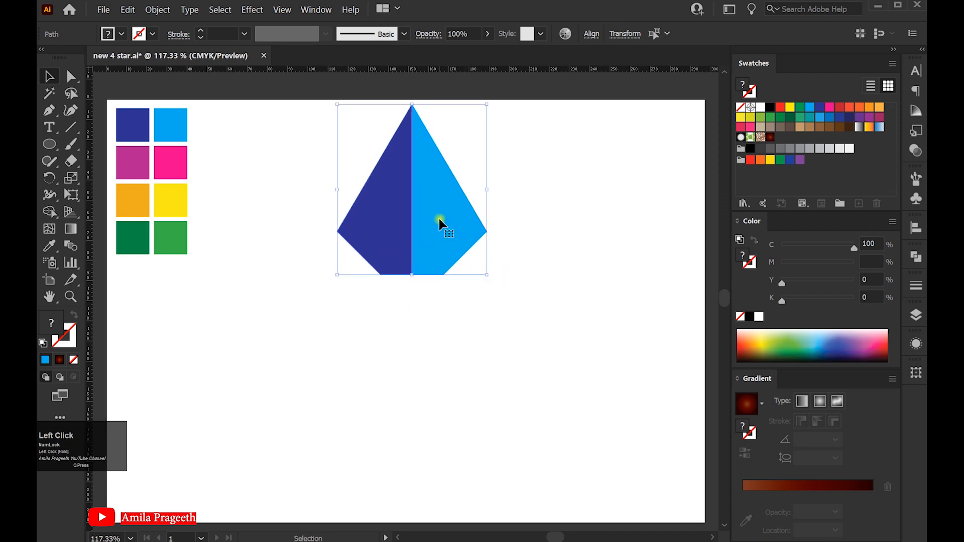
{"action": "right_click", "coordinate": [430, 212]}
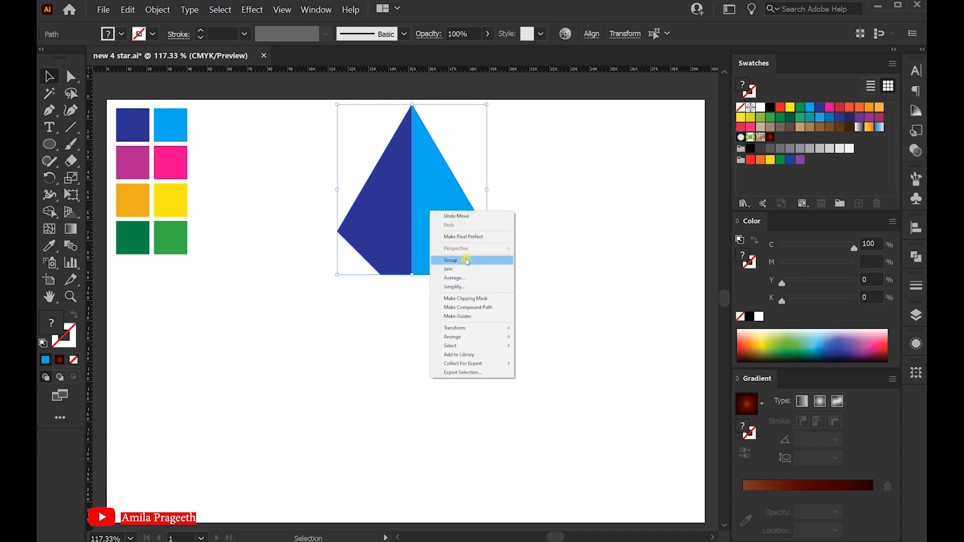
{"action": "left_click", "coordinate": [467, 261]}
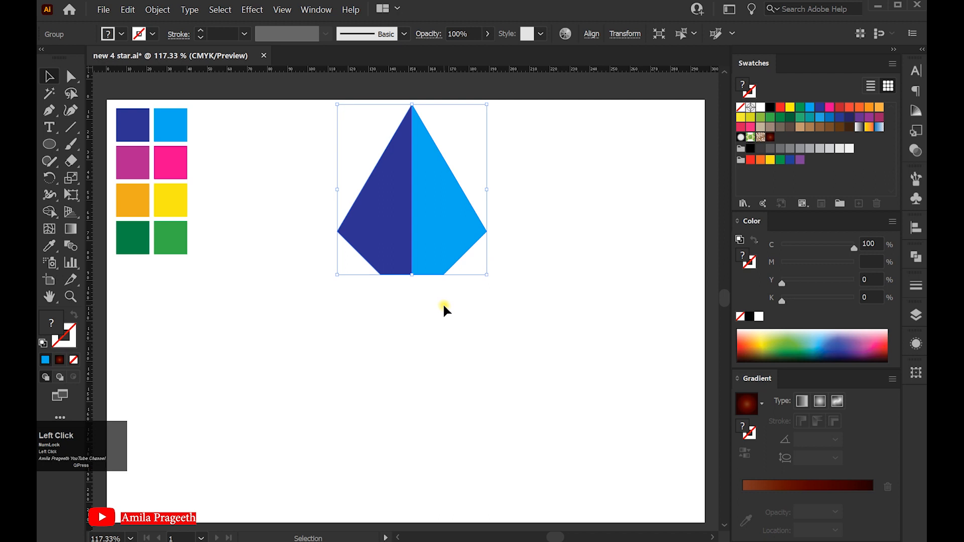
Step: Rotate a copy of the blue group by 90° around a point centred just below its flat base
{"action": "left_click", "coordinate": [50, 177]}
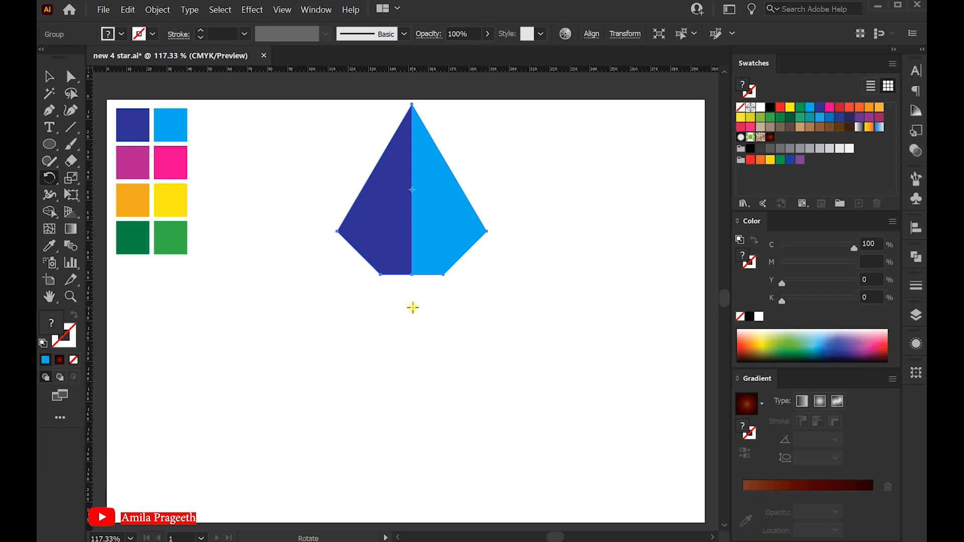
{"action": "left_click", "coordinate": [412, 307], "text": "alt"}
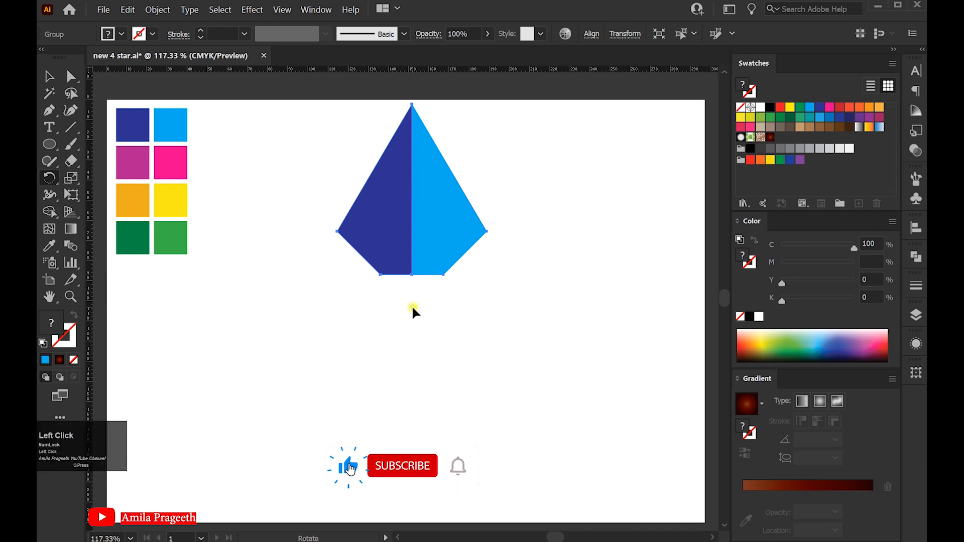
{"action": "left_click_drag", "start_coordinate": [576, 251], "coordinate": [513, 251]}
{"action": "key", "text": "Up"}
{"action": "key", "text": "Up"}
{"action": "key", "text": "Up"}
{"action": "key", "text": "Up"}
{"action": "key", "text": "Up"}
{"action": "key", "text": "Up"}
{"action": "key", "text": "Up"}
{"action": "key", "text": "Up"}
{"action": "key", "text": "Up"}
{"action": "key", "text": "Up"}
{"action": "key", "text": "Up"}
{"action": "key", "text": "Up"}
{"action": "key", "text": "Up"}
{"action": "key", "text": "Up"}
{"action": "key", "text": "Up"}
{"action": "key", "text": "Up"}
{"action": "key", "text": "Up"}
{"action": "key", "text": "Up"}
{"action": "key", "text": "Up"}
{"action": "key", "text": "Up"}
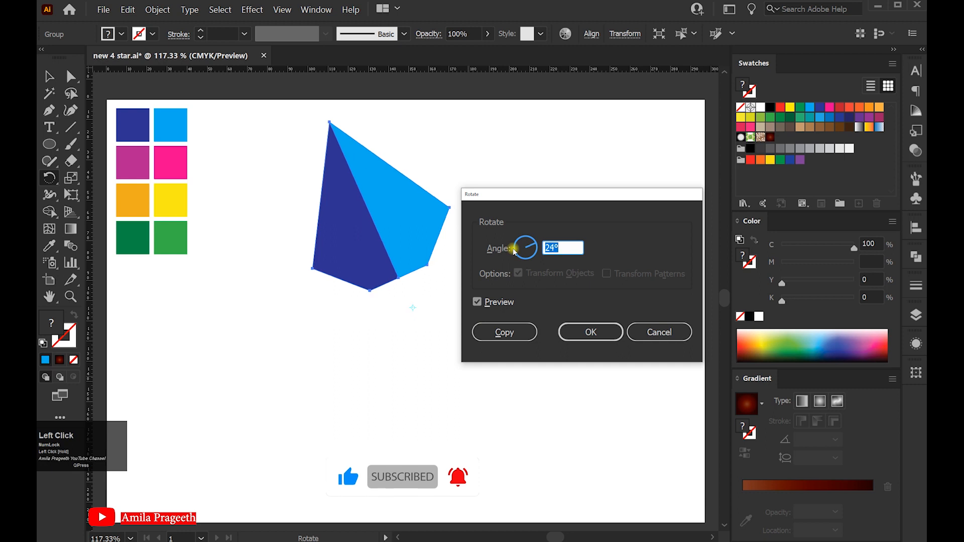
{"action": "key", "text": "Up"}
{"action": "key", "text": "Up"}
{"action": "key", "text": "Up"}
{"action": "key", "text": "Up"}
{"action": "key", "text": "Up"}
{"action": "key", "text": "Up"}
{"action": "key", "text": "Up"}
{"action": "key", "text": "Up"}
{"action": "key", "text": "Up"}
{"action": "key", "text": "Up"}
{"action": "key", "text": "Up"}
{"action": "key", "text": "Up"}
{"action": "key", "text": "Up"}
{"action": "key", "text": "Up"}
{"action": "key", "text": "Up"}
{"action": "key", "text": "Up"}
{"action": "key", "text": "Up"}
{"action": "key", "text": "Up"}
{"action": "key", "text": "Up"}
{"action": "key", "text": "Up"}
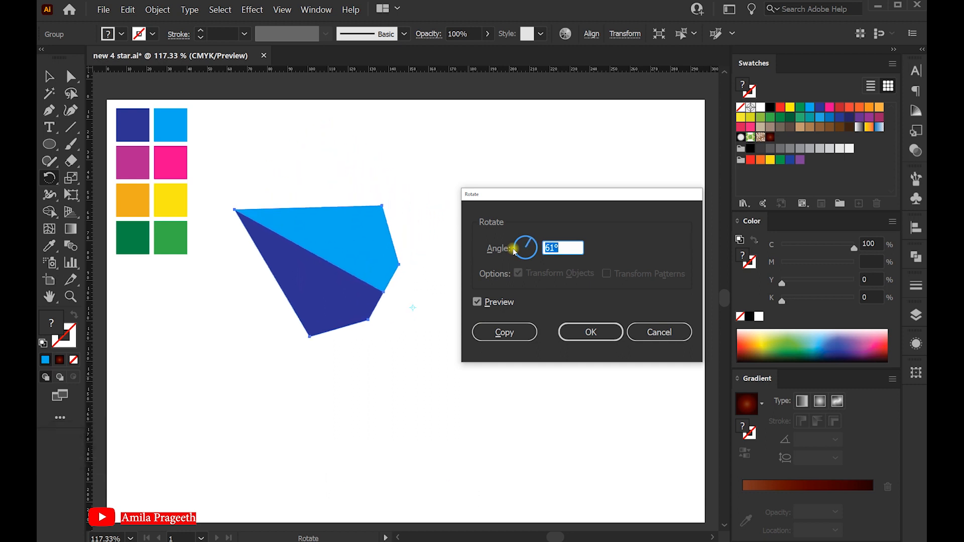
{"action": "key", "text": "Up"}
{"action": "key", "text": "Up"}
{"action": "key", "text": "Up"}
{"action": "key", "text": "Up"}
{"action": "key", "text": "Up"}
{"action": "key", "text": "Up"}
{"action": "key", "text": "Up"}
{"action": "key", "text": "Up"}
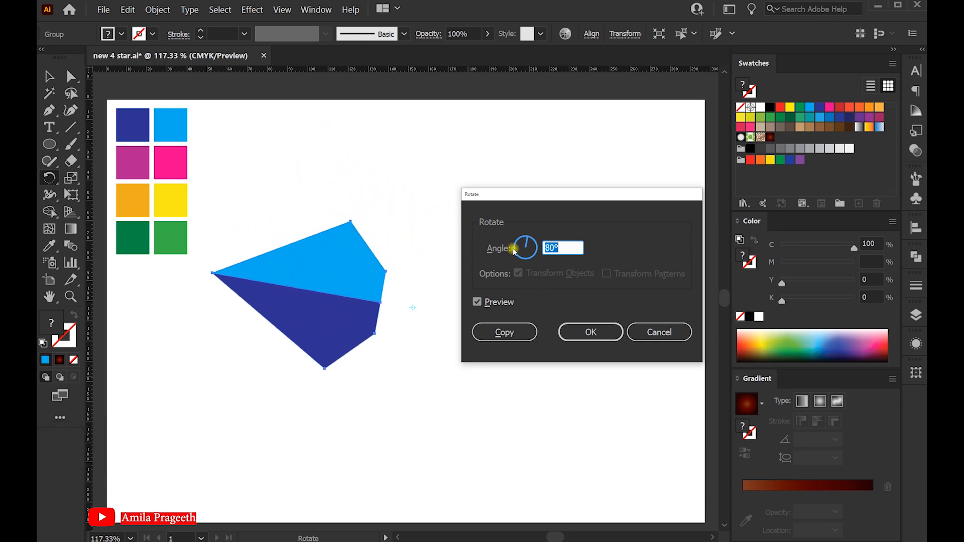
{"action": "key", "text": "Up"}
{"action": "key", "text": "Up"}
{"action": "key", "text": "Up"}
{"action": "key", "text": "Up"}
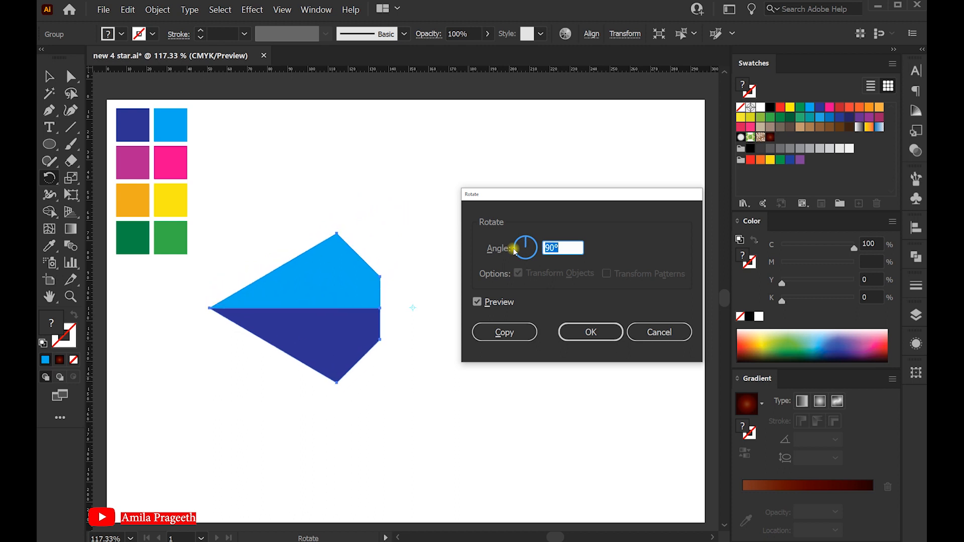
{"action": "left_click", "coordinate": [518, 334]}
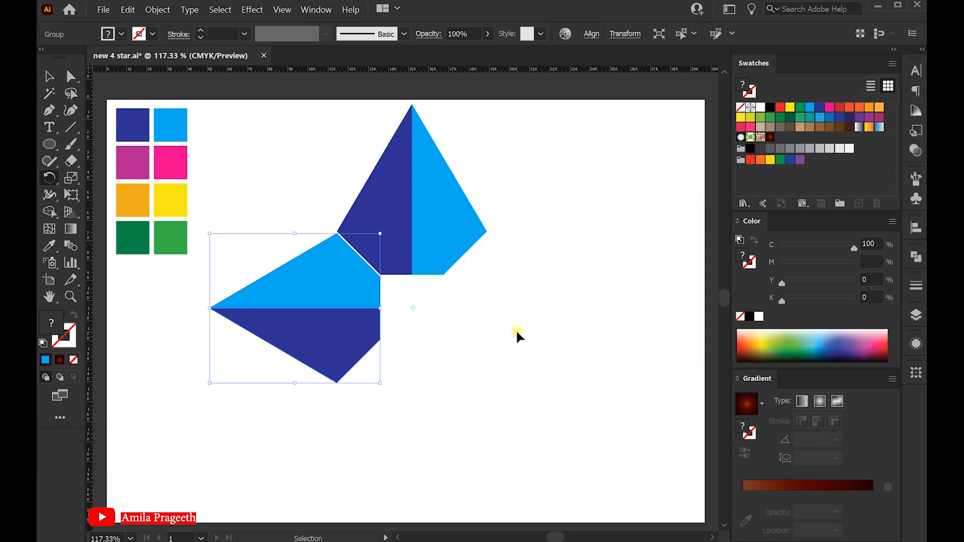
Step: Repeat the 90° rotated copy twice more to complete the four-pointed star around the common centre
{"action": "key", "text": "ctrl+d"}
{"action": "key", "text": "ctrl+d"}
{"action": "key", "text": "r"}
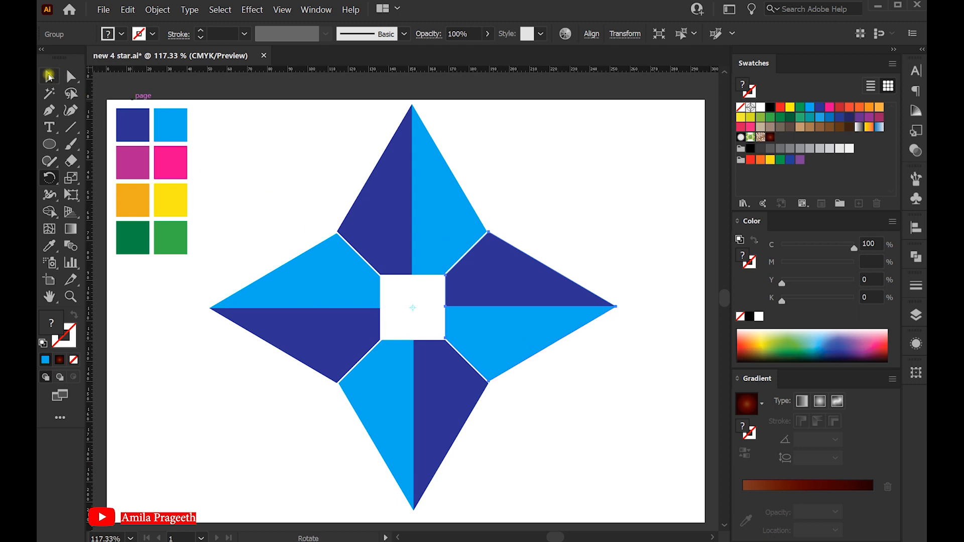
{"action": "left_click", "coordinate": [49, 76]}
{"action": "left_click", "coordinate": [312, 155]}
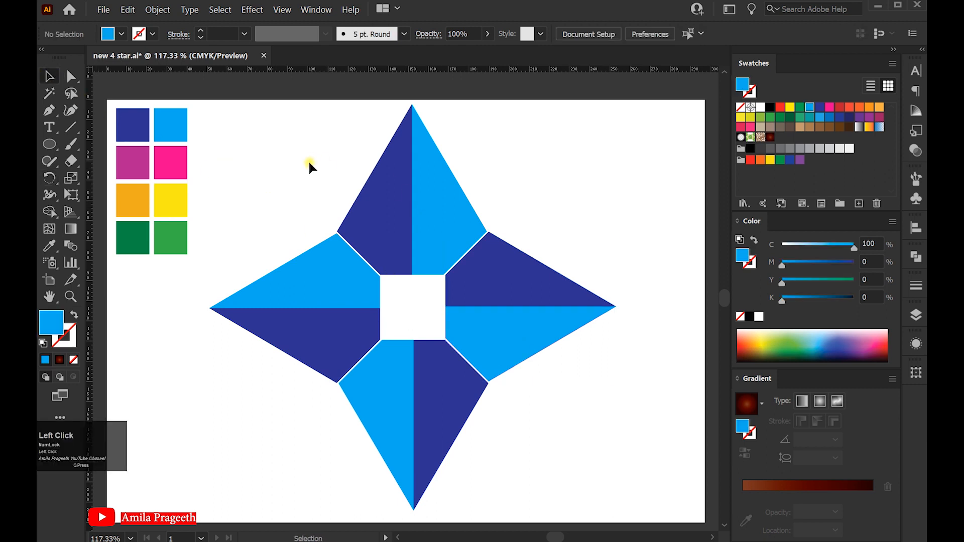
Step: Select the whole star, scale it down slightly about its centre and nudge it up within the artboard
{"action": "left_click_drag", "start_coordinate": [563, 463], "coordinate": [571, 462]}
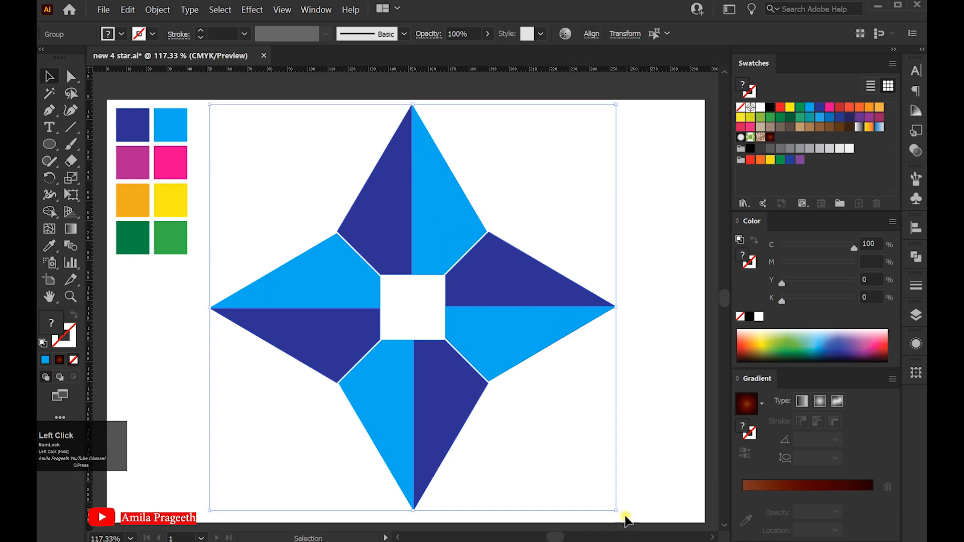
{"action": "left_click_drag", "start_coordinate": [615, 511], "coordinate": [601, 496]}
{"action": "left_click_drag", "start_coordinate": [477, 333], "coordinate": [478, 320]}
Step: Ungroup the star into its separate half pieces and clear the selection
{"action": "right_click", "coordinate": [511, 306]}
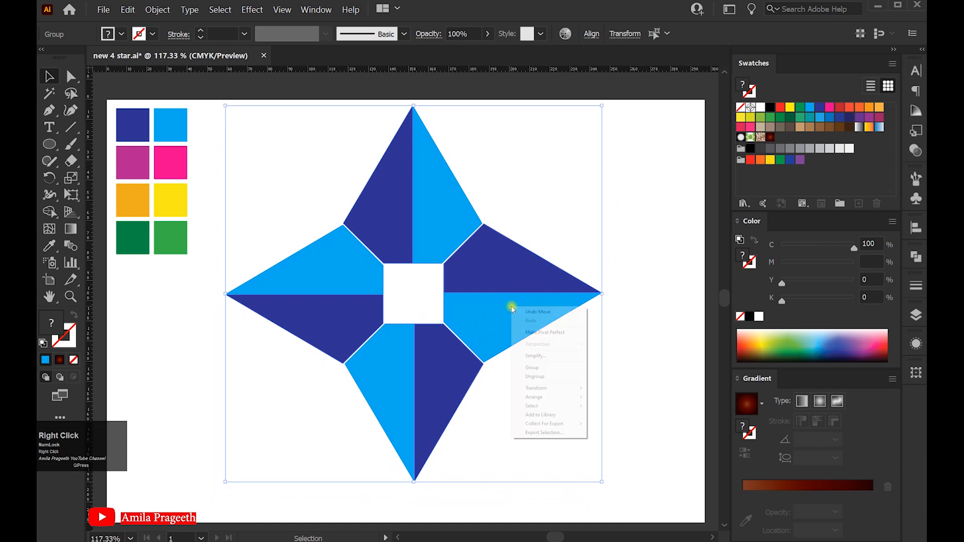
{"action": "left_click", "coordinate": [550, 377]}
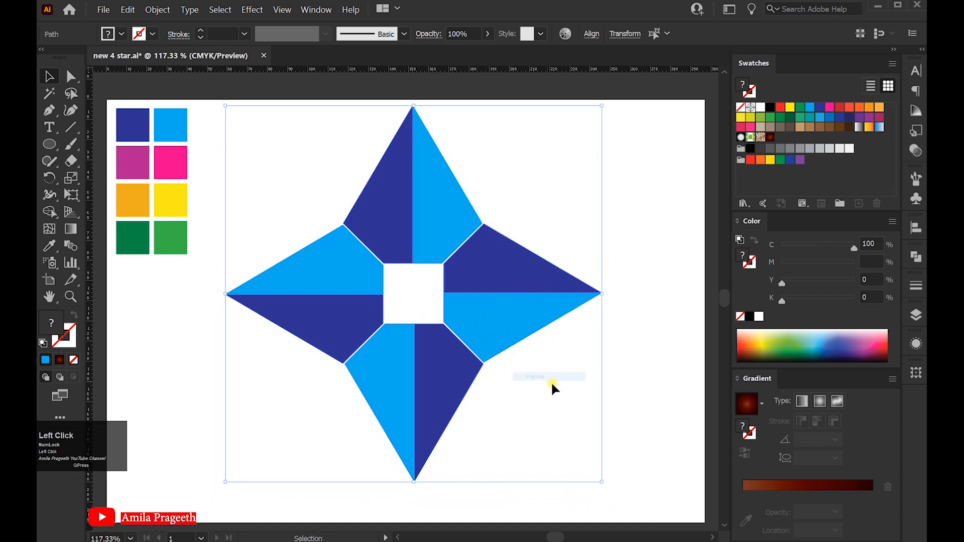
{"action": "left_click", "coordinate": [635, 380]}
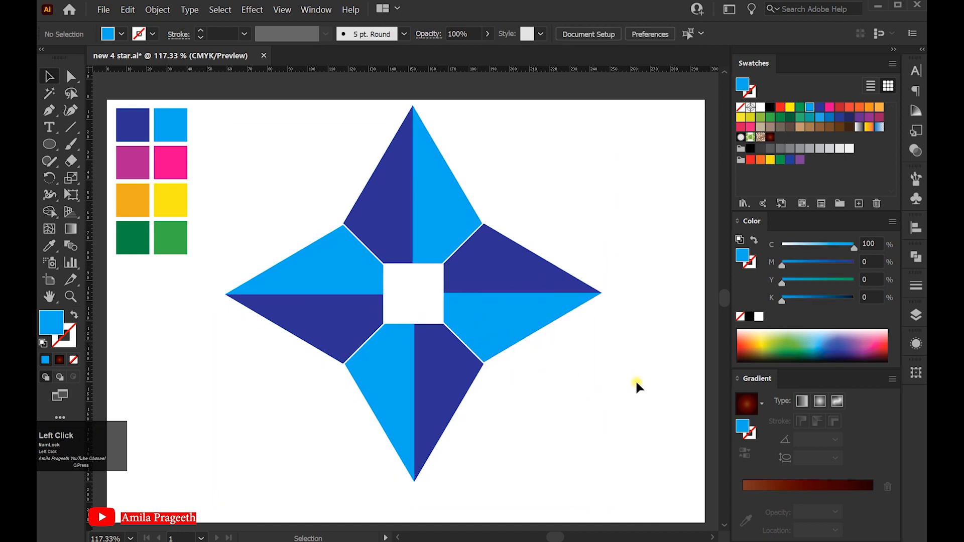
Step: Fill the left arm's upper half with the pink and its lower half with the purple sampled from the palette squares
{"action": "left_click", "coordinate": [350, 261]}
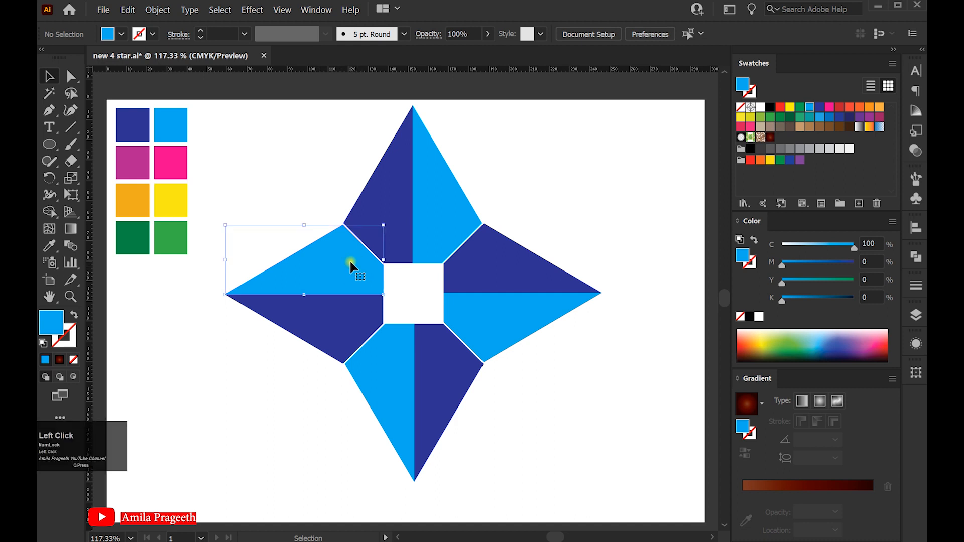
{"action": "key", "text": "i"}
{"action": "left_click", "coordinate": [181, 156]}
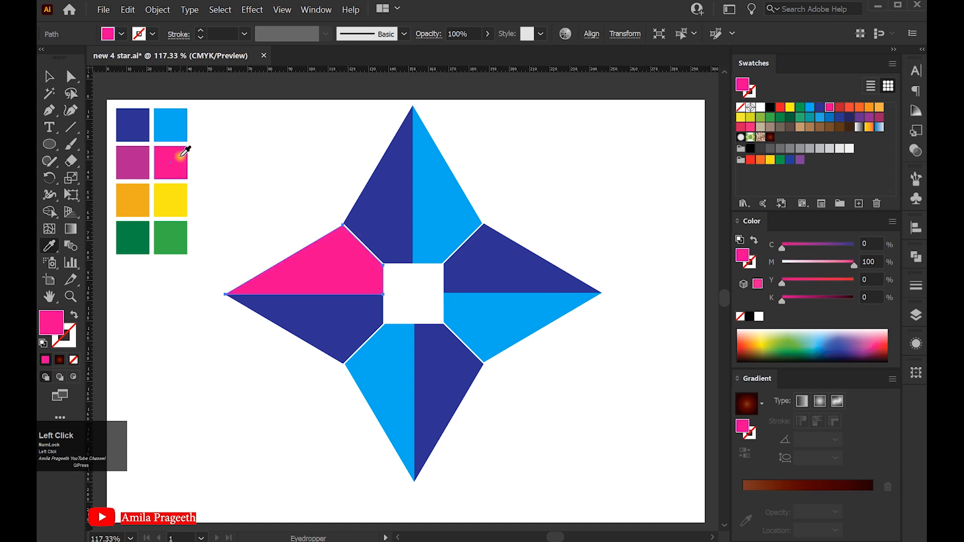
{"action": "left_click", "coordinate": [50, 78]}
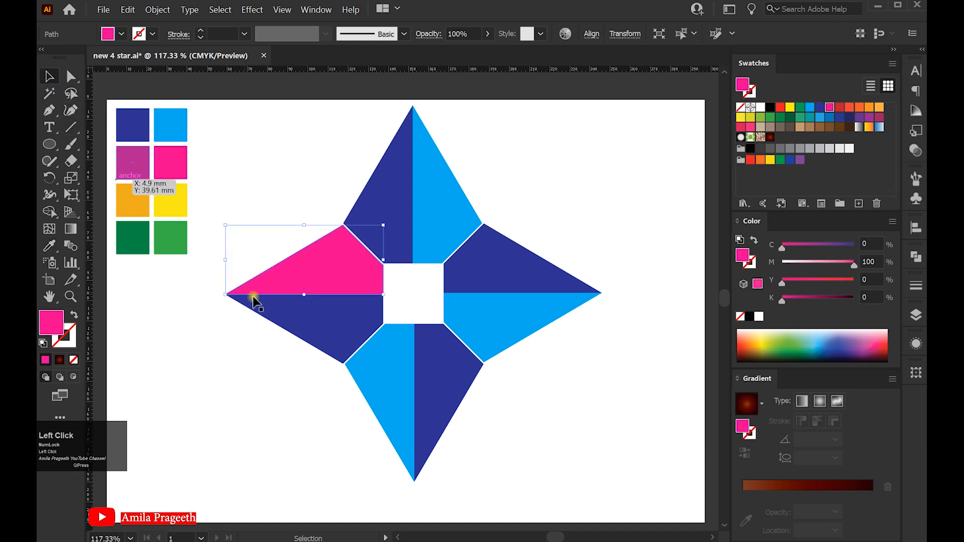
{"action": "left_click", "coordinate": [315, 325]}
{"action": "left_click", "coordinate": [50, 246]}
{"action": "left_click", "coordinate": [135, 160]}
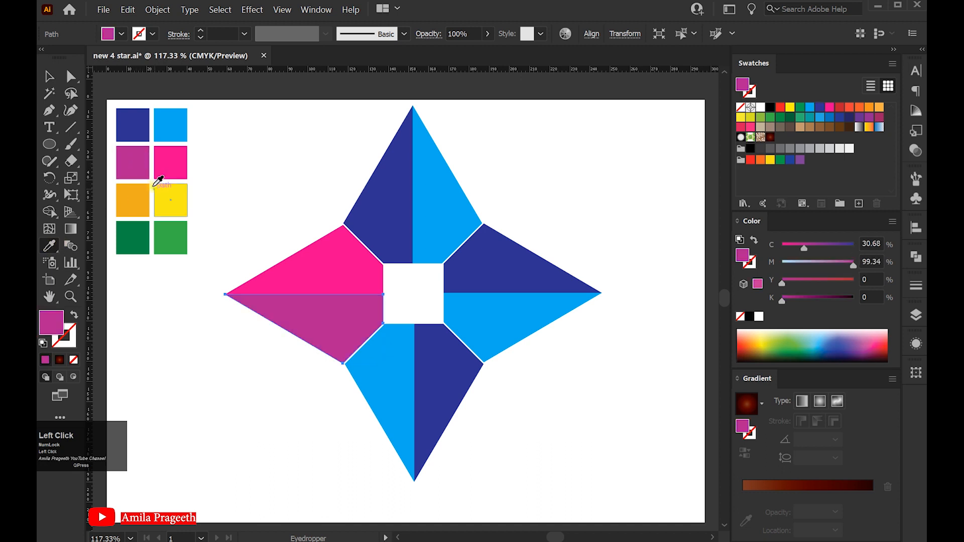
{"action": "left_click", "coordinate": [48, 77]}
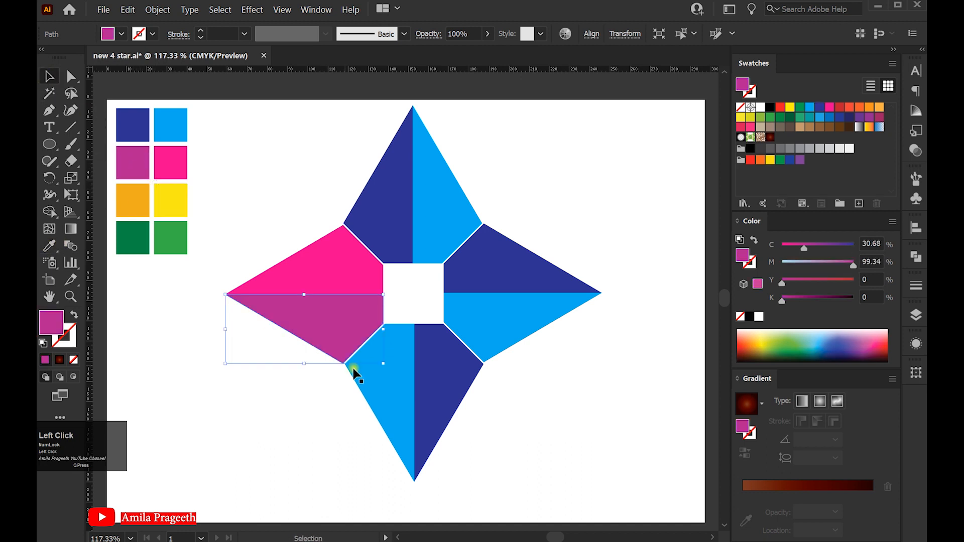
Step: Fill the bottom arm's right half with the orange and its left half with the yellow sampled from the palette squares
{"action": "left_click", "coordinate": [445, 383]}
{"action": "left_click", "coordinate": [48, 246]}
{"action": "left_click", "coordinate": [144, 193]}
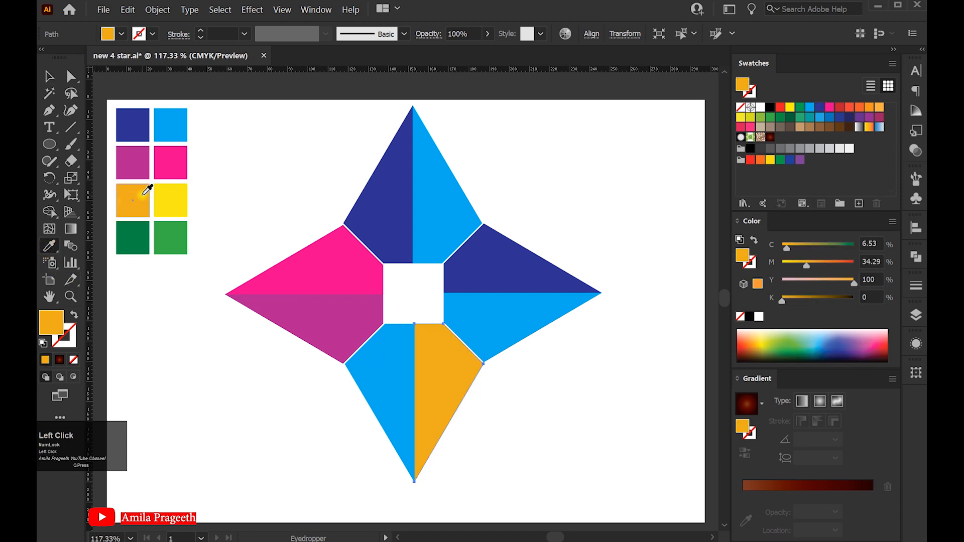
{"action": "left_click", "coordinate": [48, 77]}
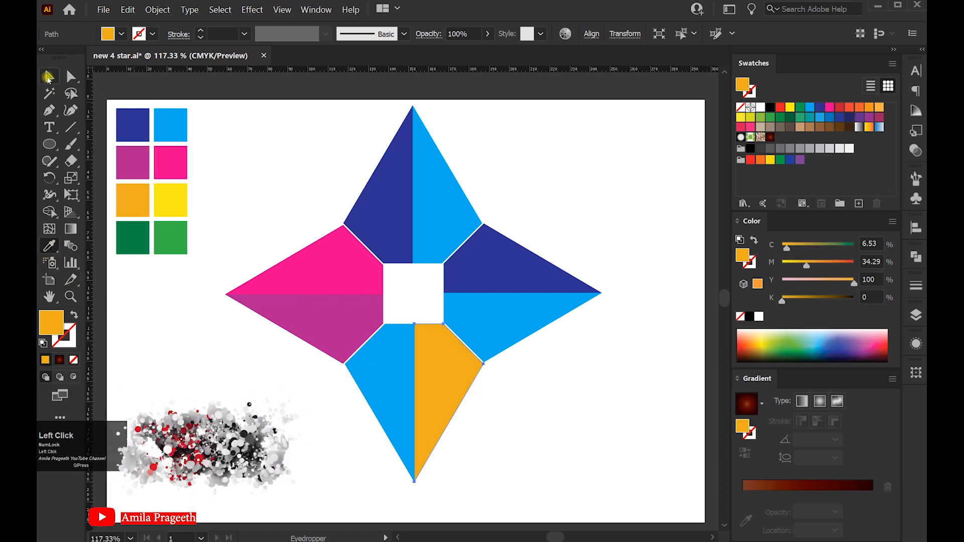
{"action": "left_click", "coordinate": [380, 381]}
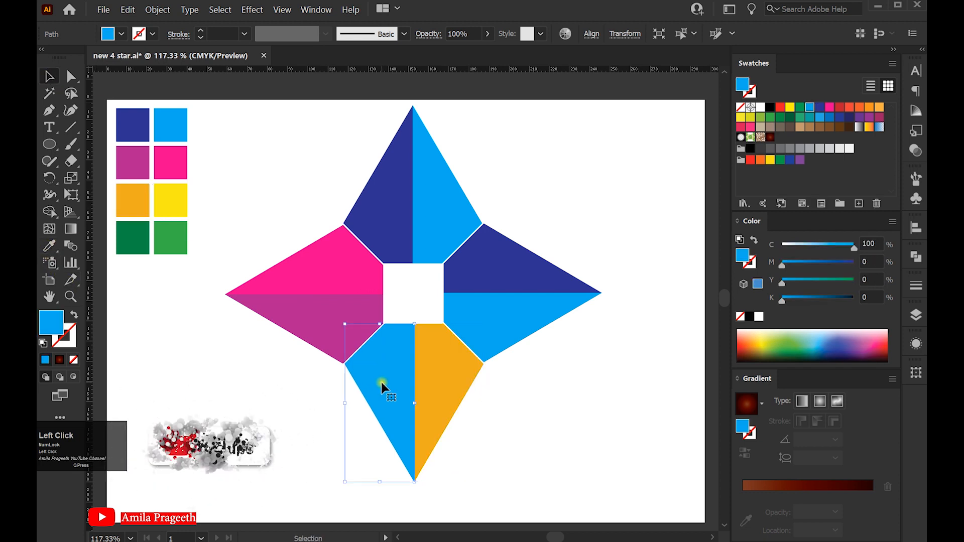
{"action": "left_click", "coordinate": [49, 245]}
{"action": "left_click", "coordinate": [169, 206]}
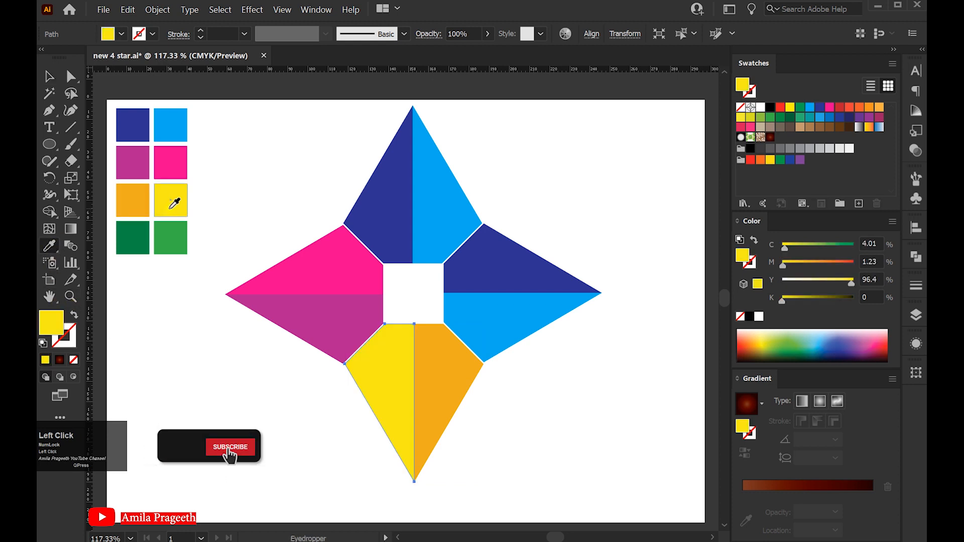
{"action": "left_click", "coordinate": [49, 78]}
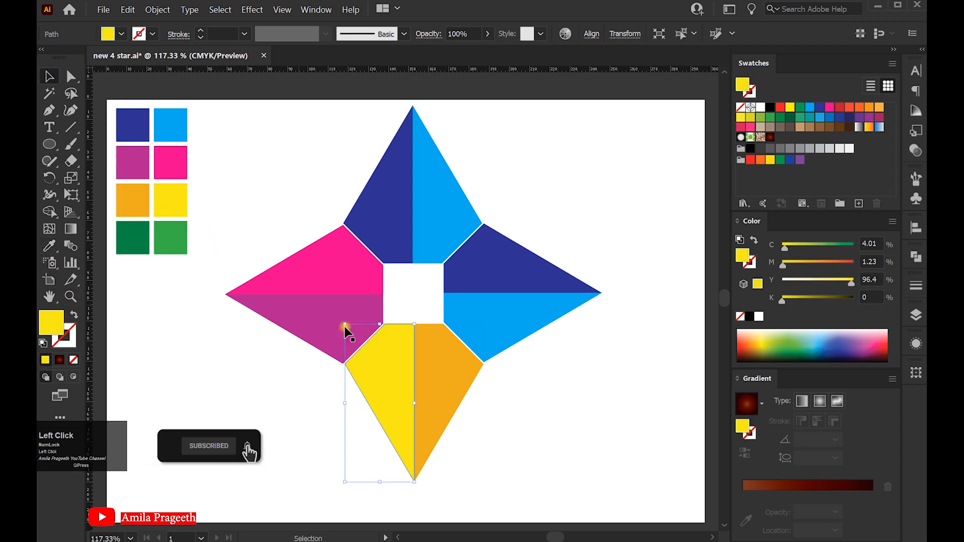
Step: Fill the right arm's upper half with the dark green and its lower half with the light green sampled from the palette squares
{"action": "left_click", "coordinate": [537, 275]}
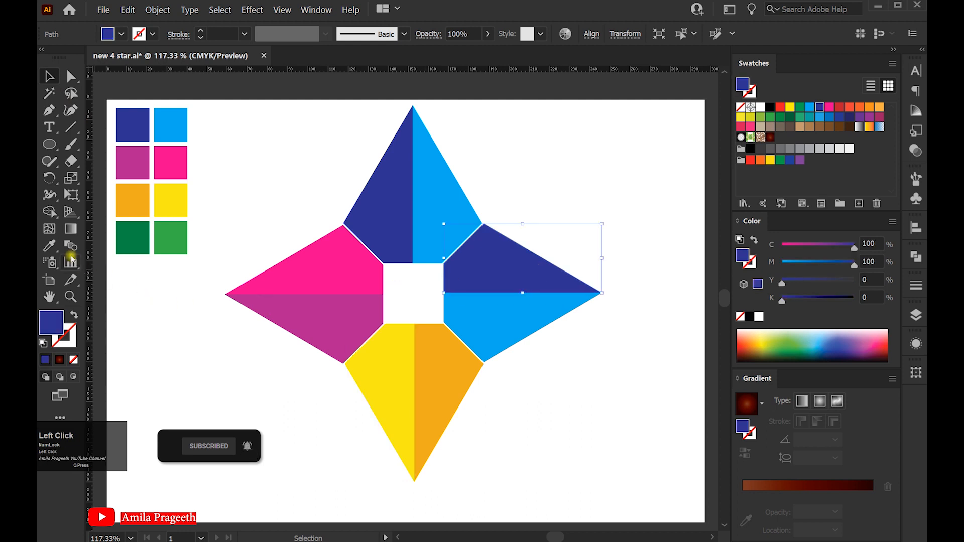
{"action": "left_click", "coordinate": [50, 246]}
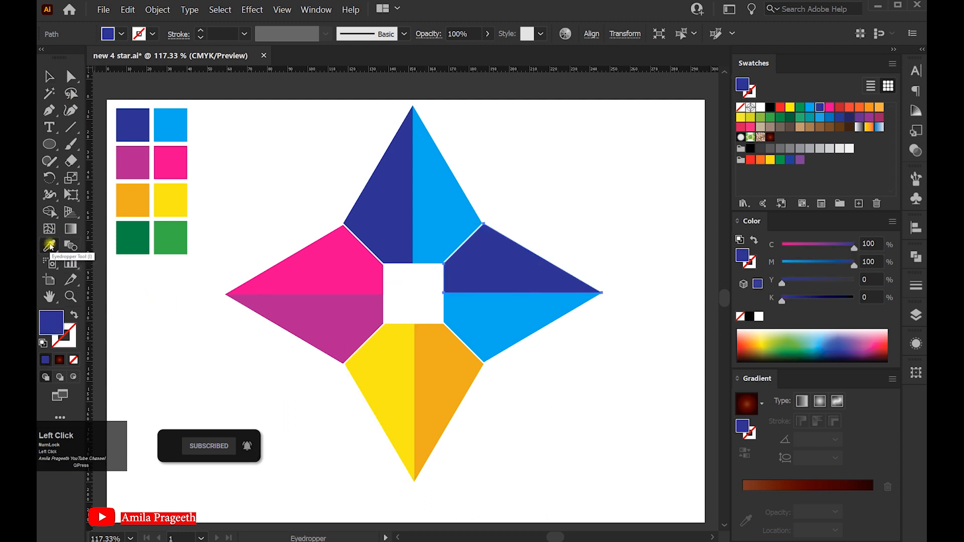
{"action": "left_click", "coordinate": [143, 233]}
{"action": "left_click", "coordinate": [49, 77]}
{"action": "left_click", "coordinate": [527, 312]}
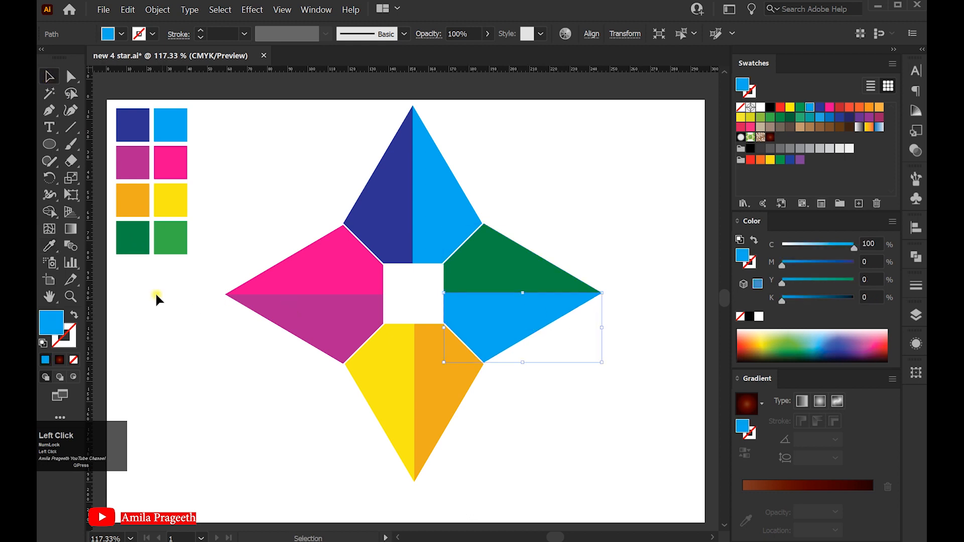
{"action": "left_click", "coordinate": [52, 246]}
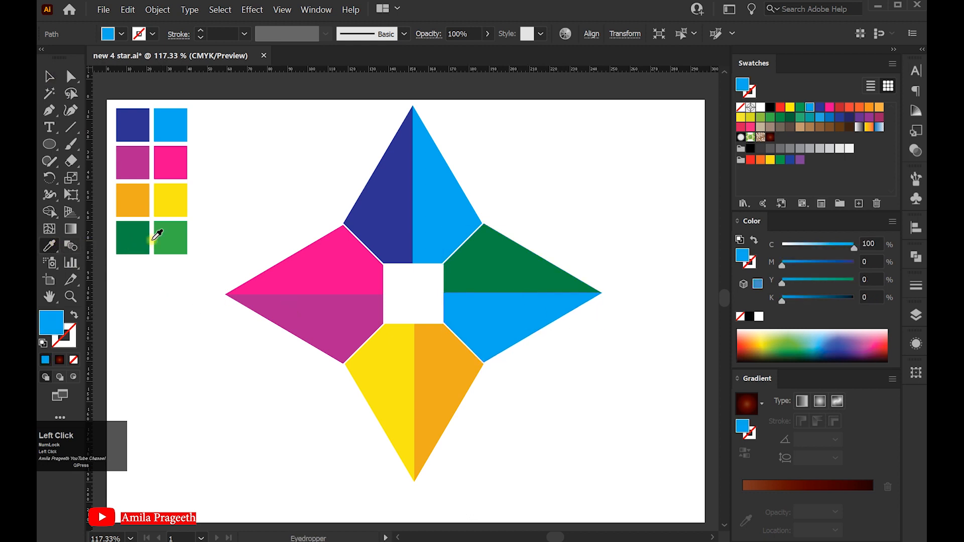
{"action": "left_click", "coordinate": [184, 228]}
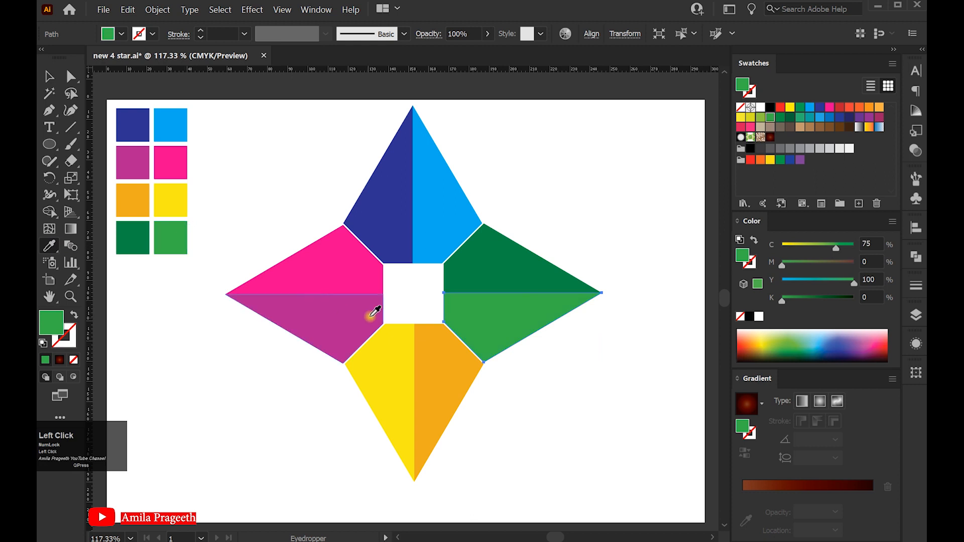
{"action": "left_click", "coordinate": [50, 77]}
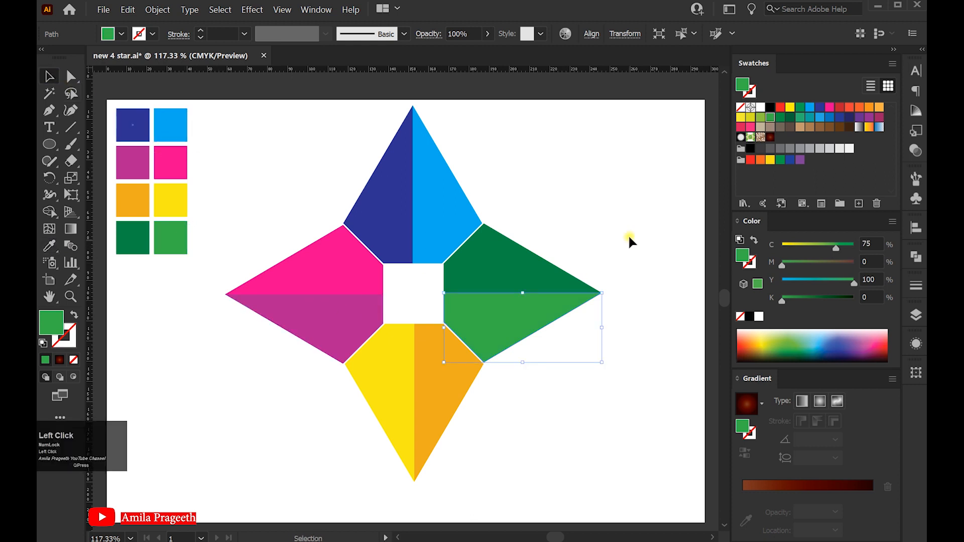
{"action": "left_click", "coordinate": [581, 210]}
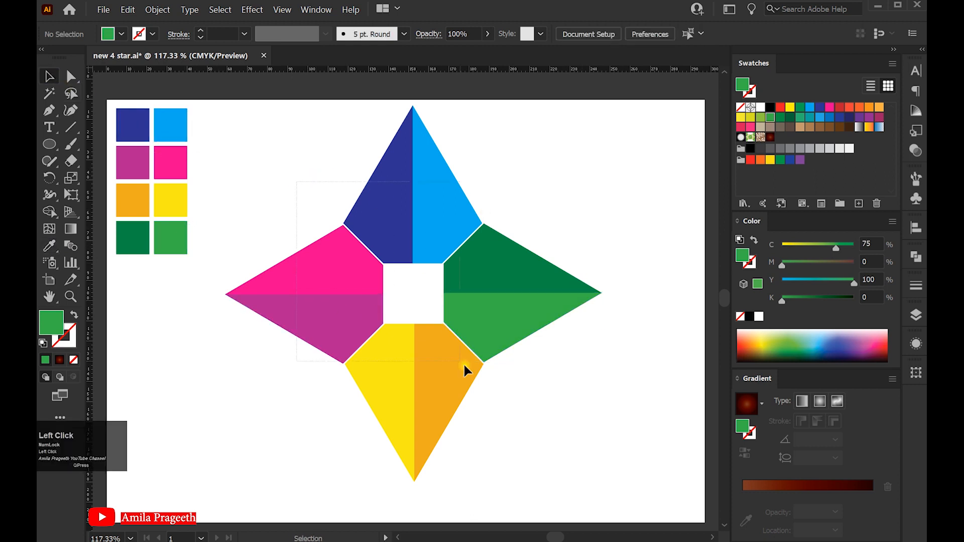
Step: Select all the coloured star pieces, nudge them down slightly and group them
{"action": "left_click_drag", "start_coordinate": [525, 428], "coordinate": [525, 427]}
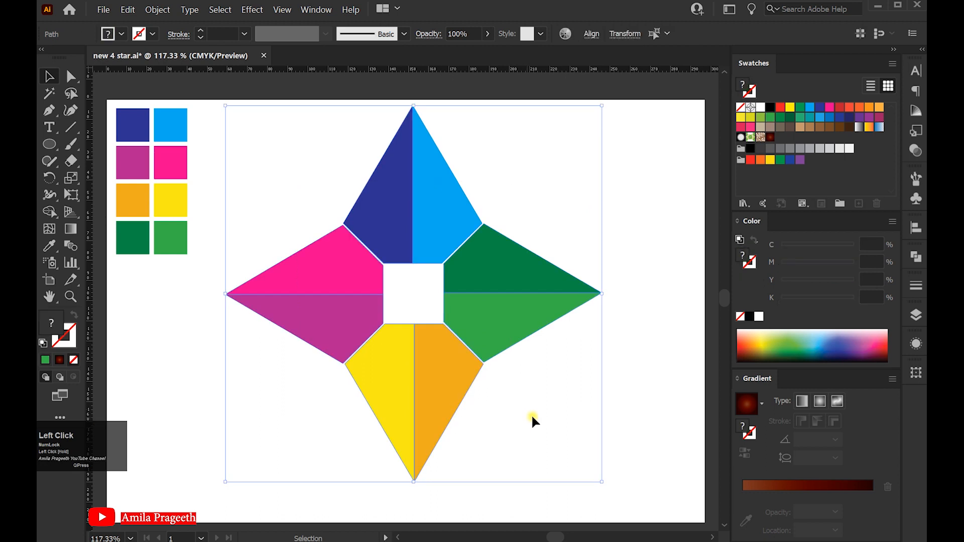
{"action": "left_click_drag", "start_coordinate": [491, 312], "coordinate": [491, 319]}
{"action": "right_click", "coordinate": [489, 321]}
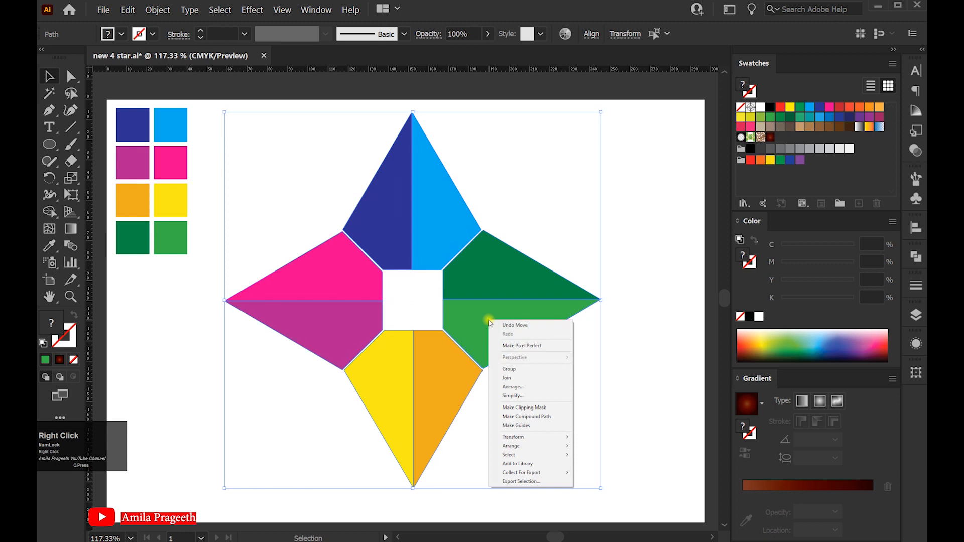
{"action": "left_click", "coordinate": [522, 373]}
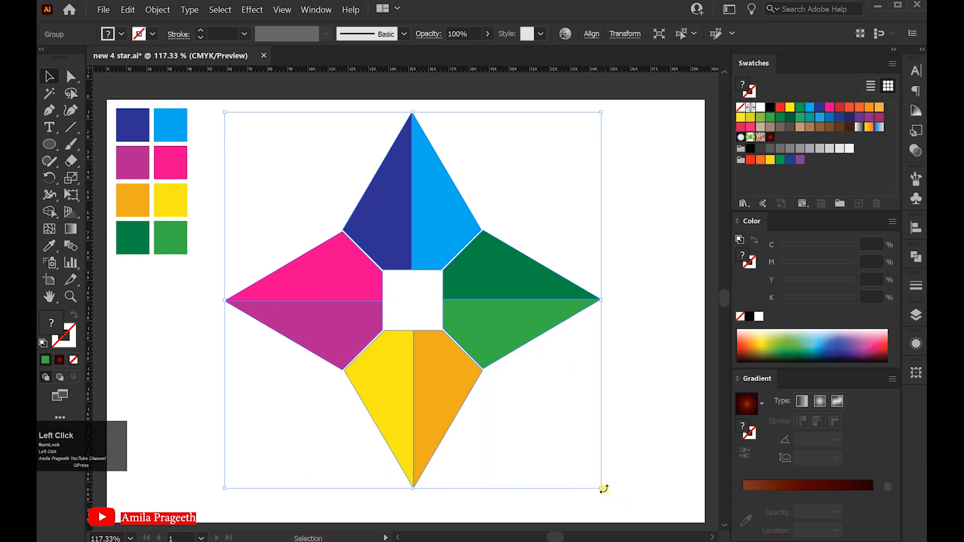
Step: Enlarge the grouped star slightly about its centre and clear the selection
{"action": "left_click_drag", "start_coordinate": [601, 488], "coordinate": [605, 493]}
{"action": "left_click", "coordinate": [667, 399]}
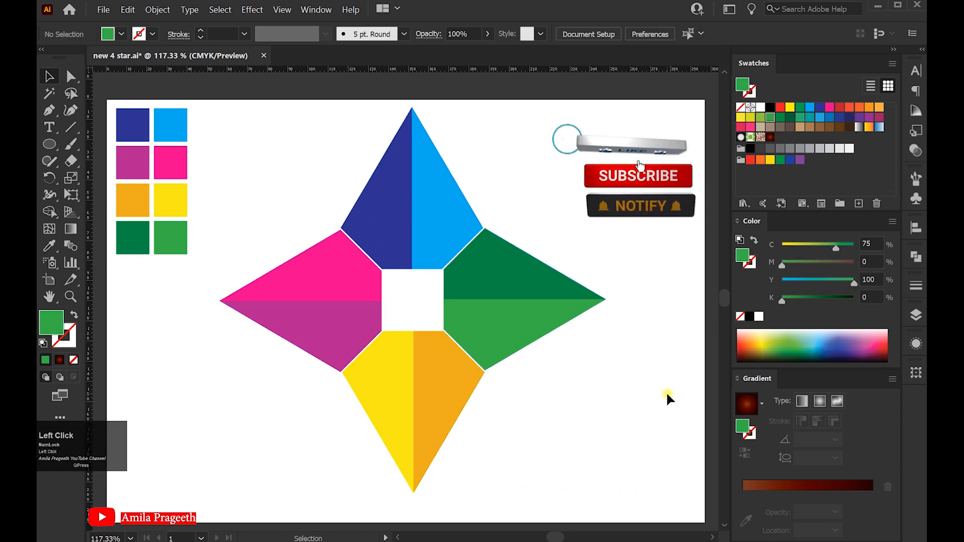